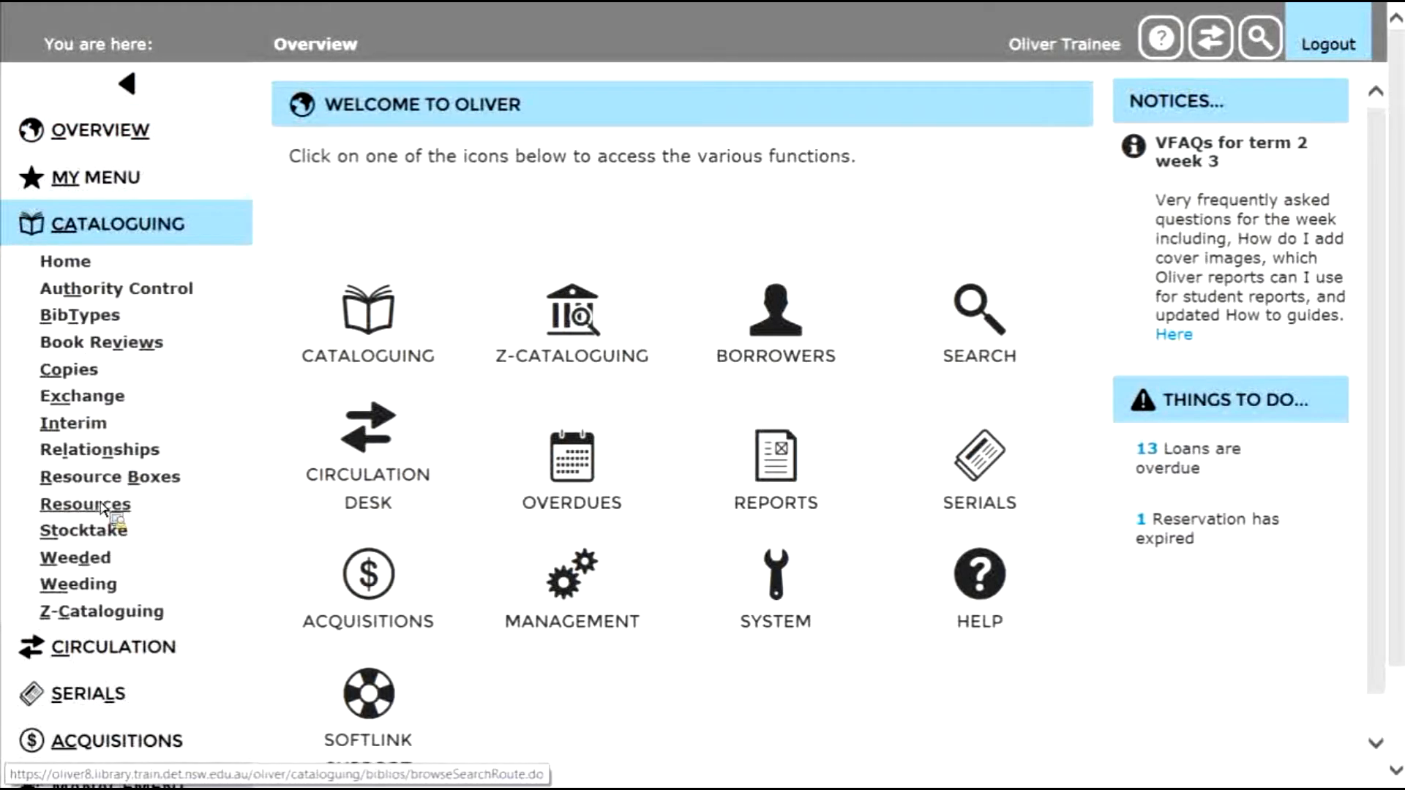
left_click(103, 506)
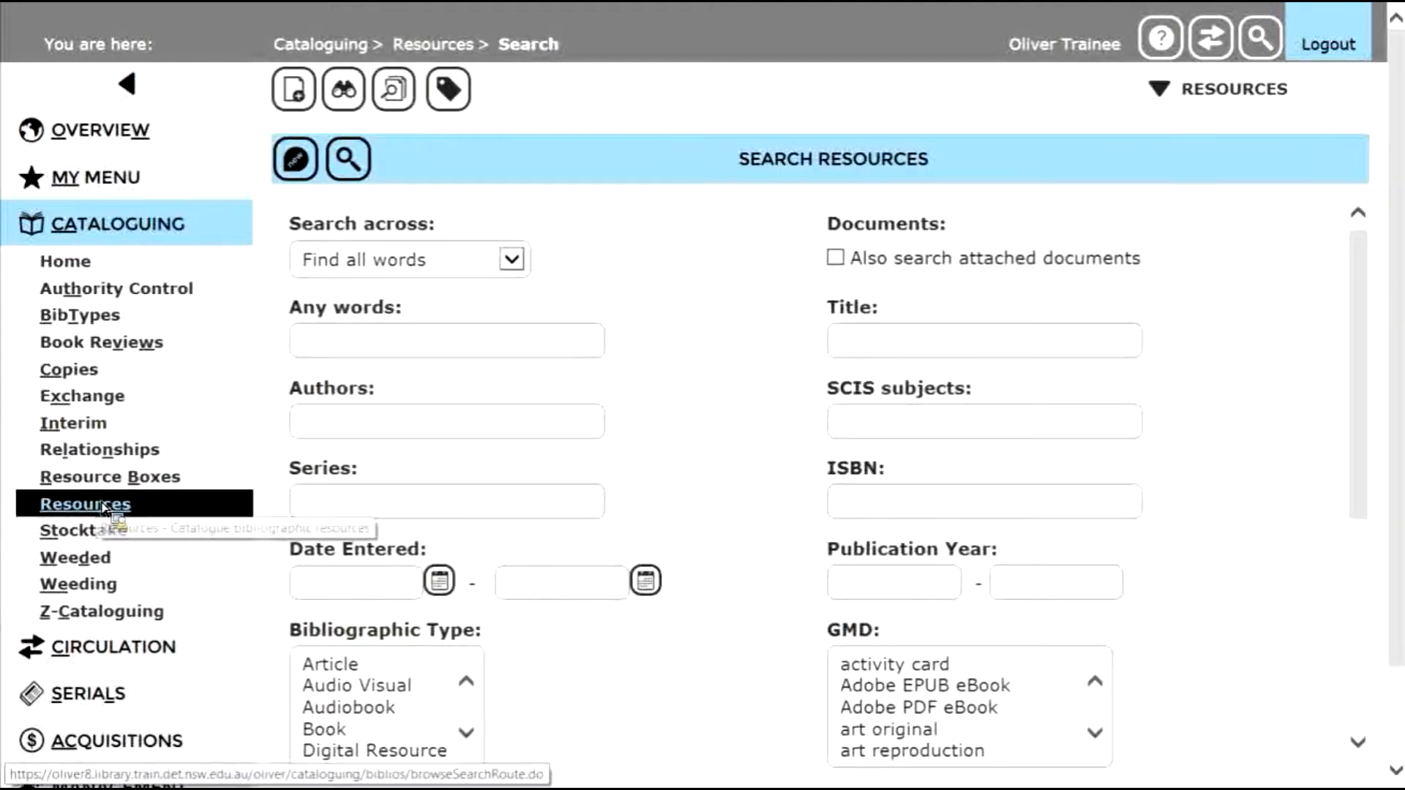
left_click(299, 110)
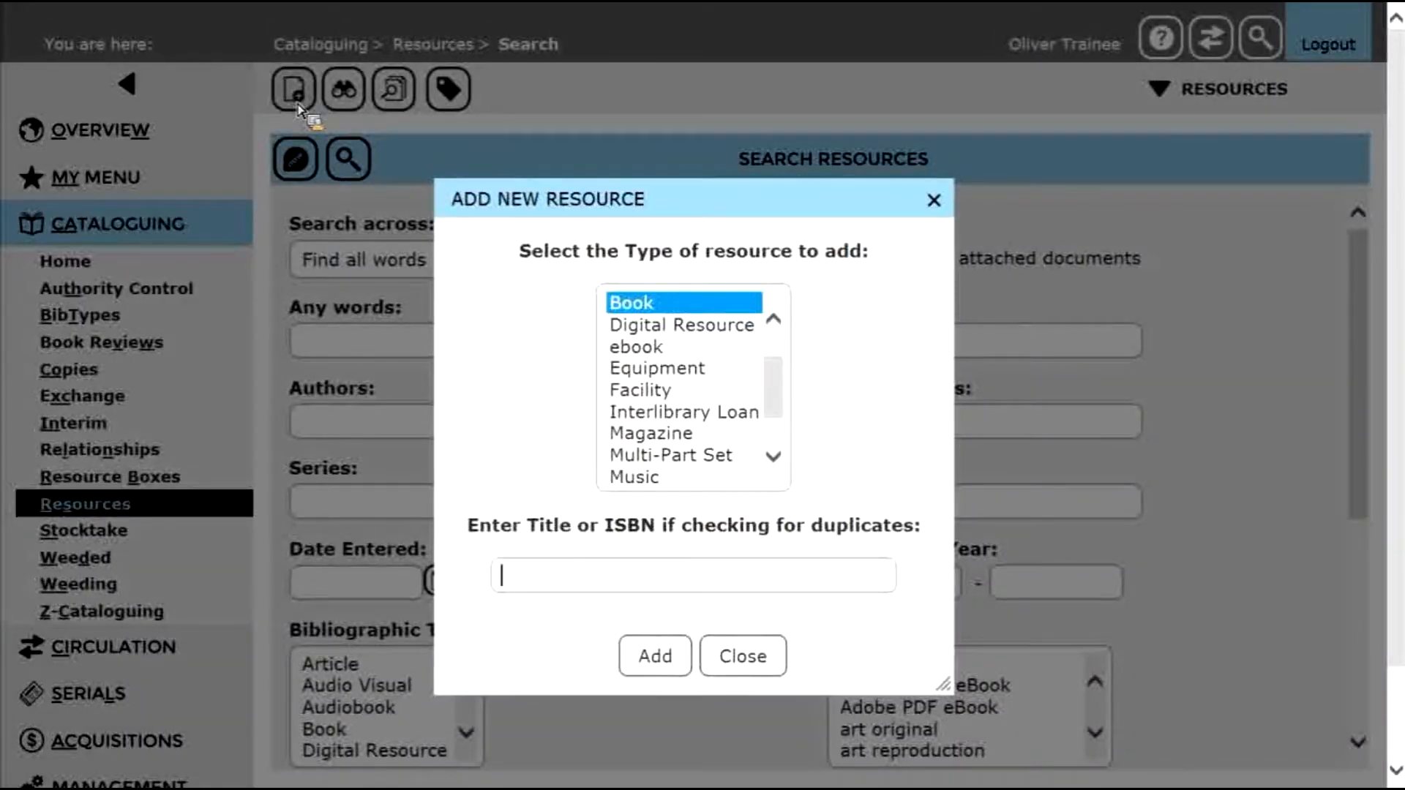
left_click(638, 325)
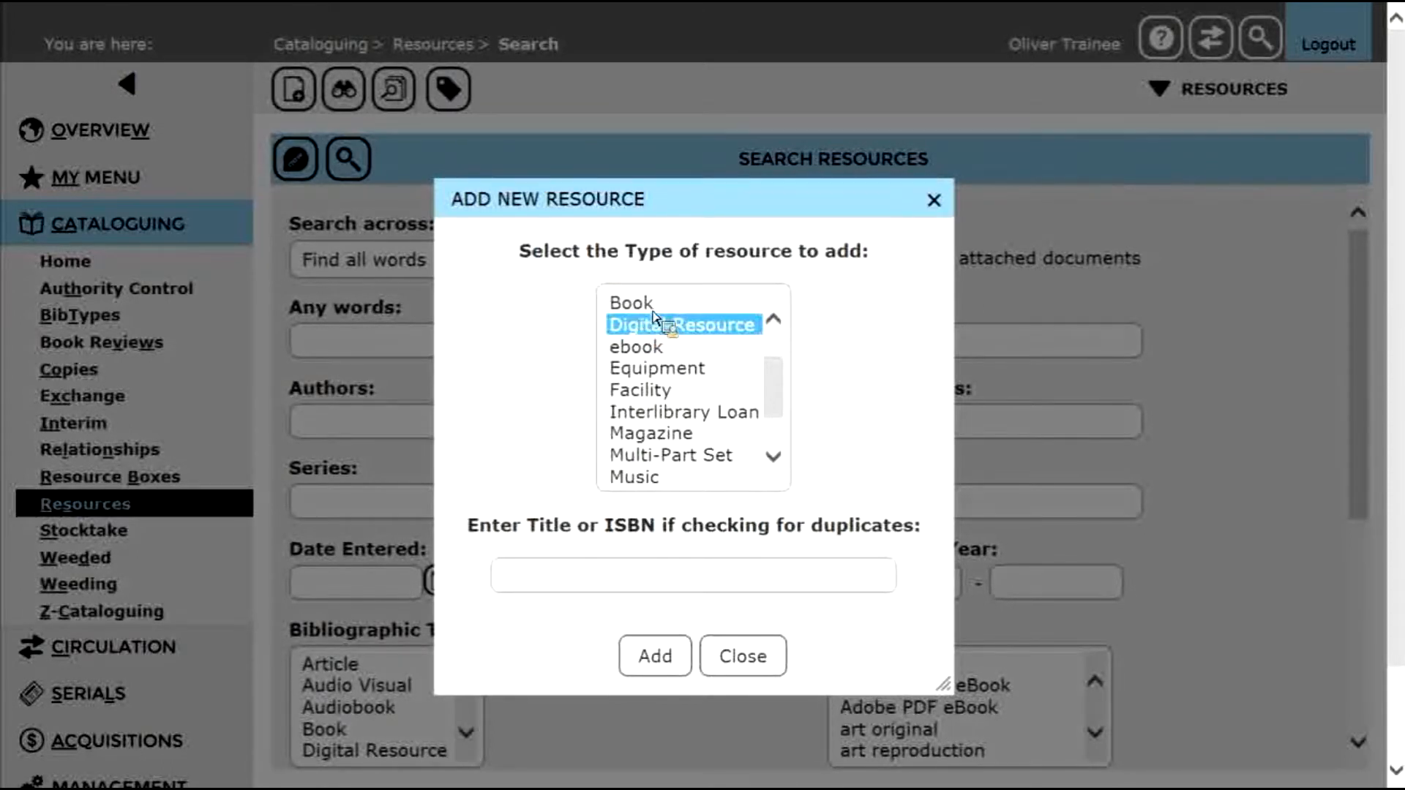
left_click(600, 573)
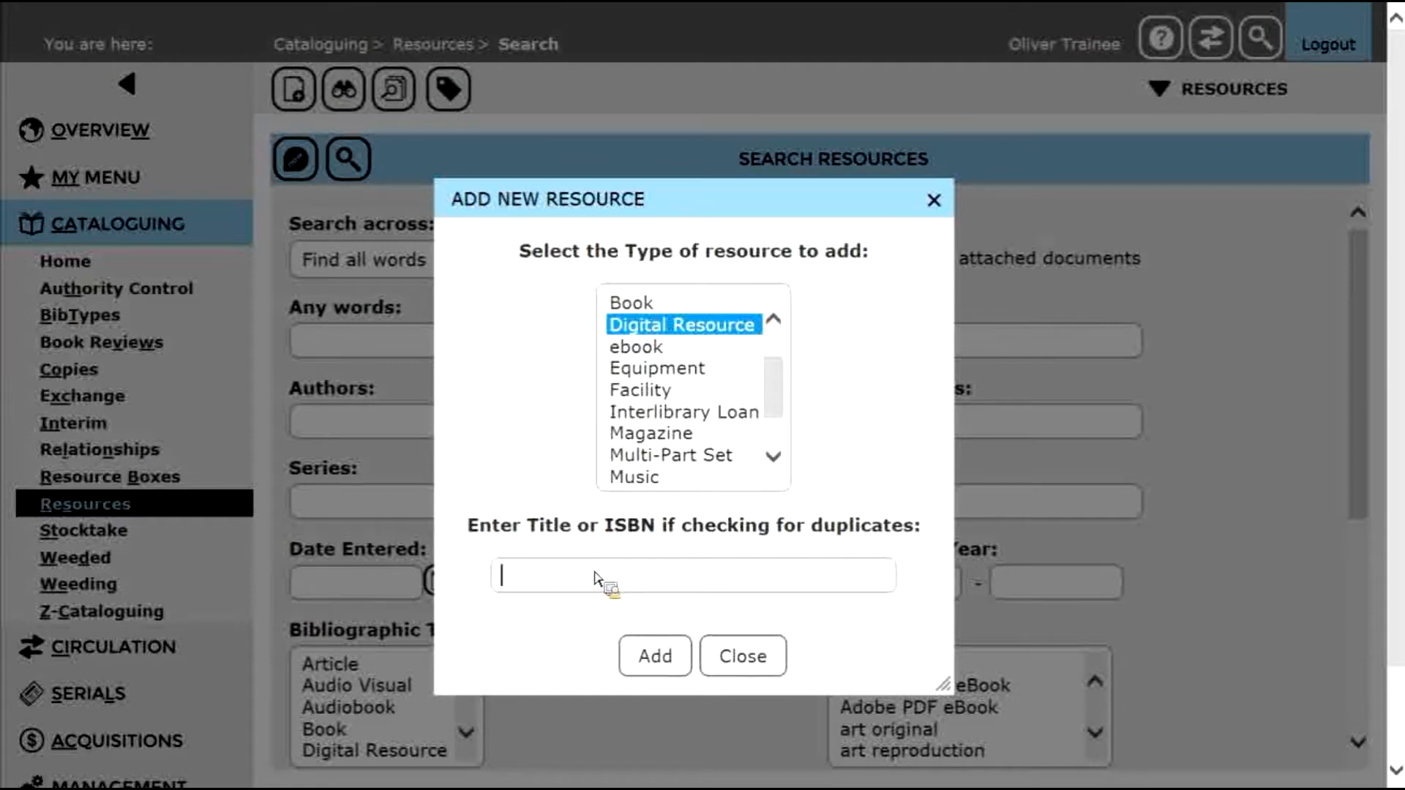
type("9781420233773")
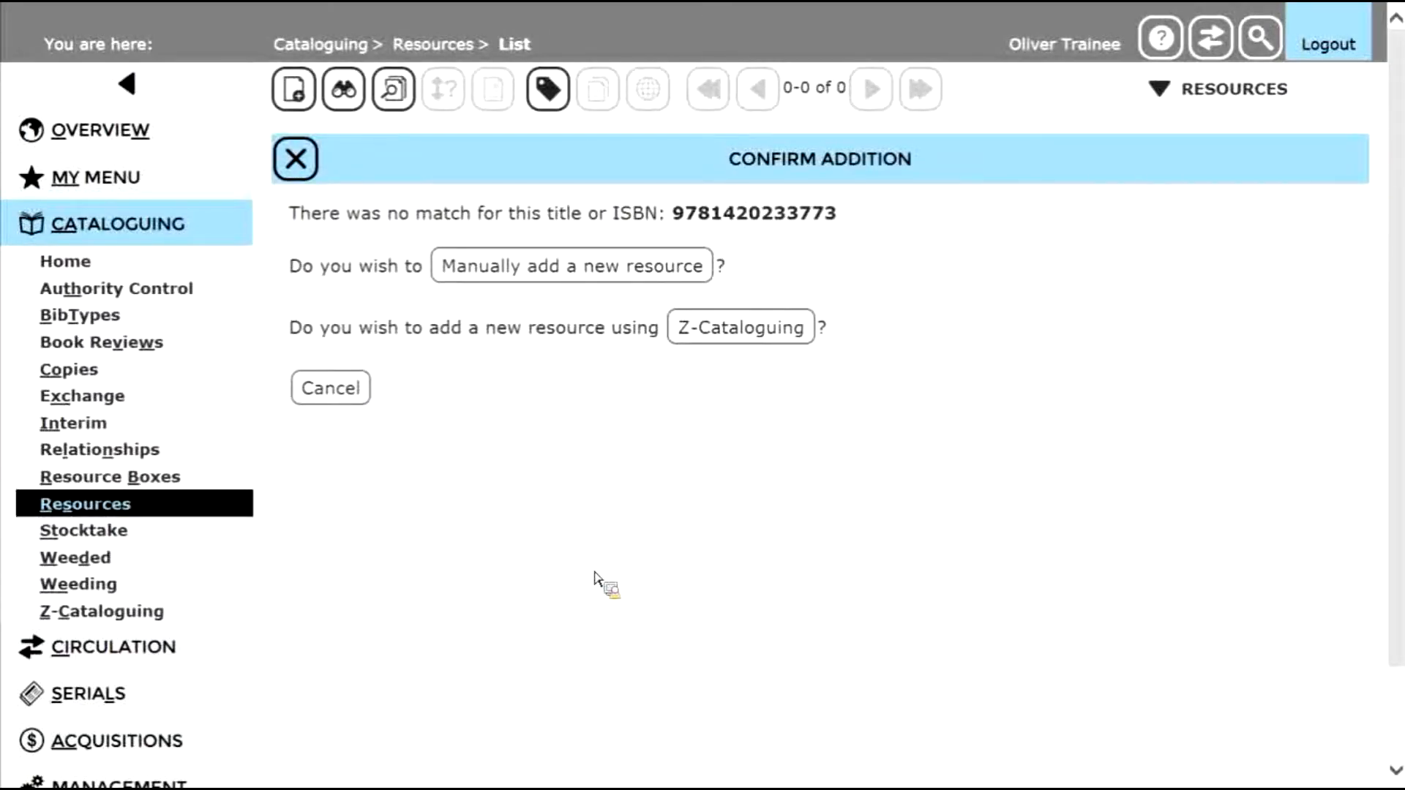
left_click(752, 331)
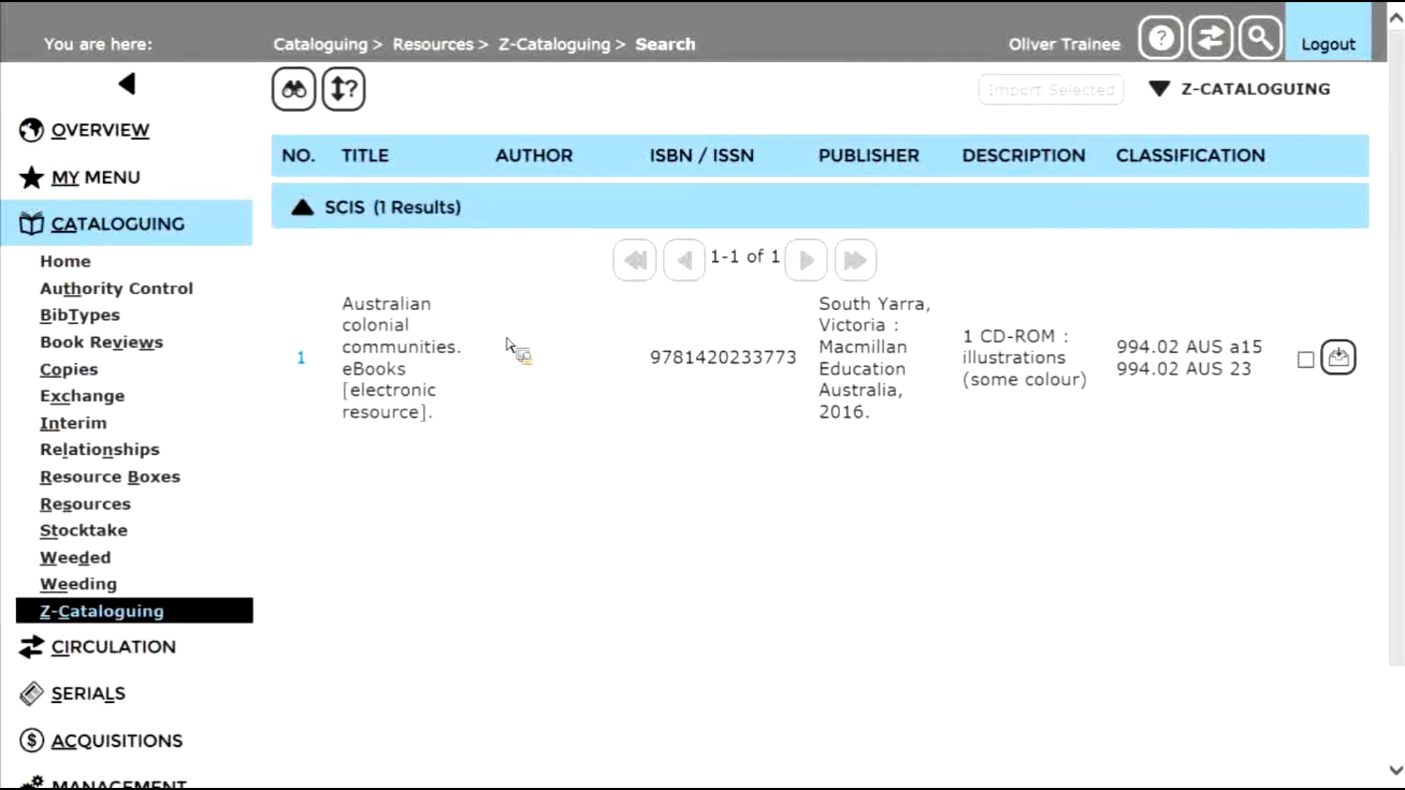
left_click(1338, 358)
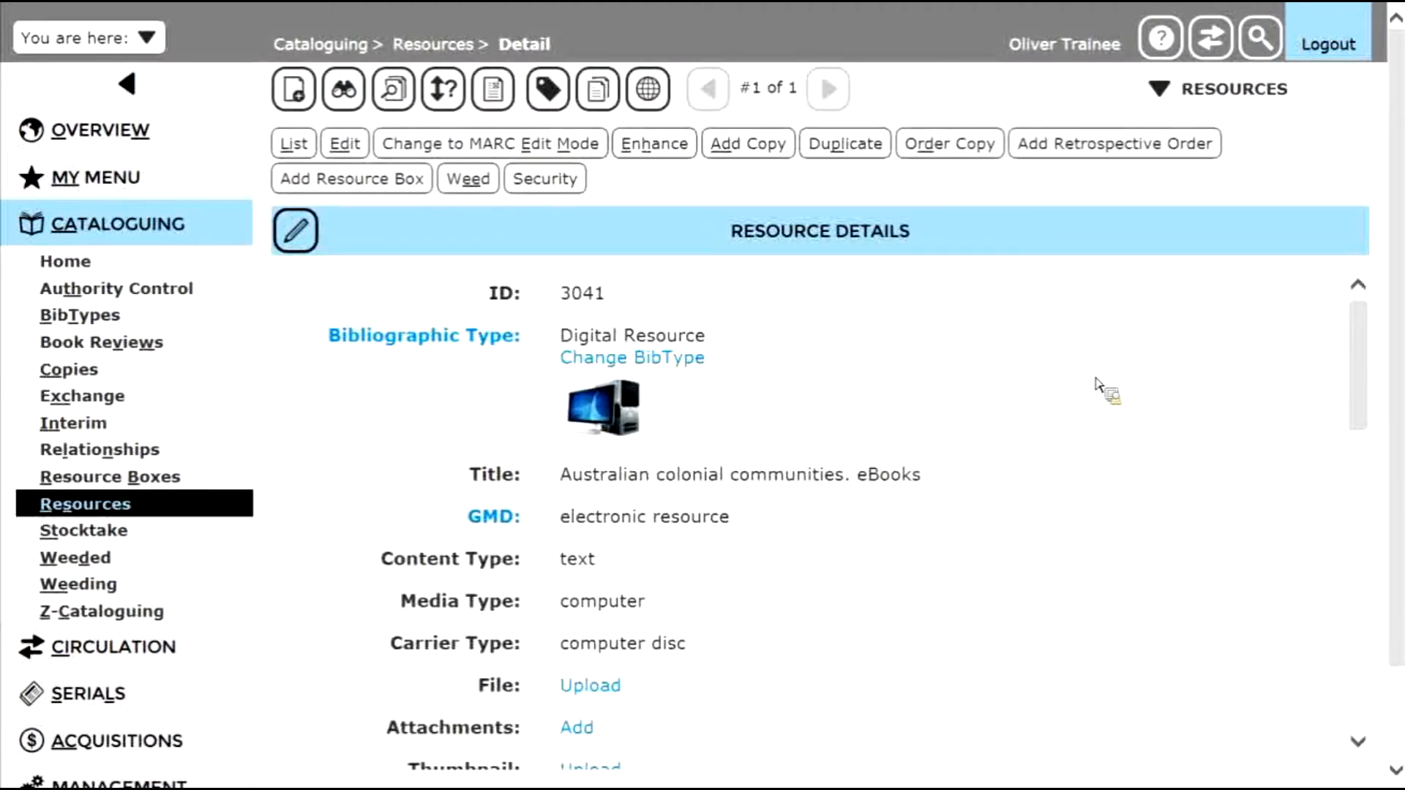
left_click_drag(1363, 356, 1364, 392)
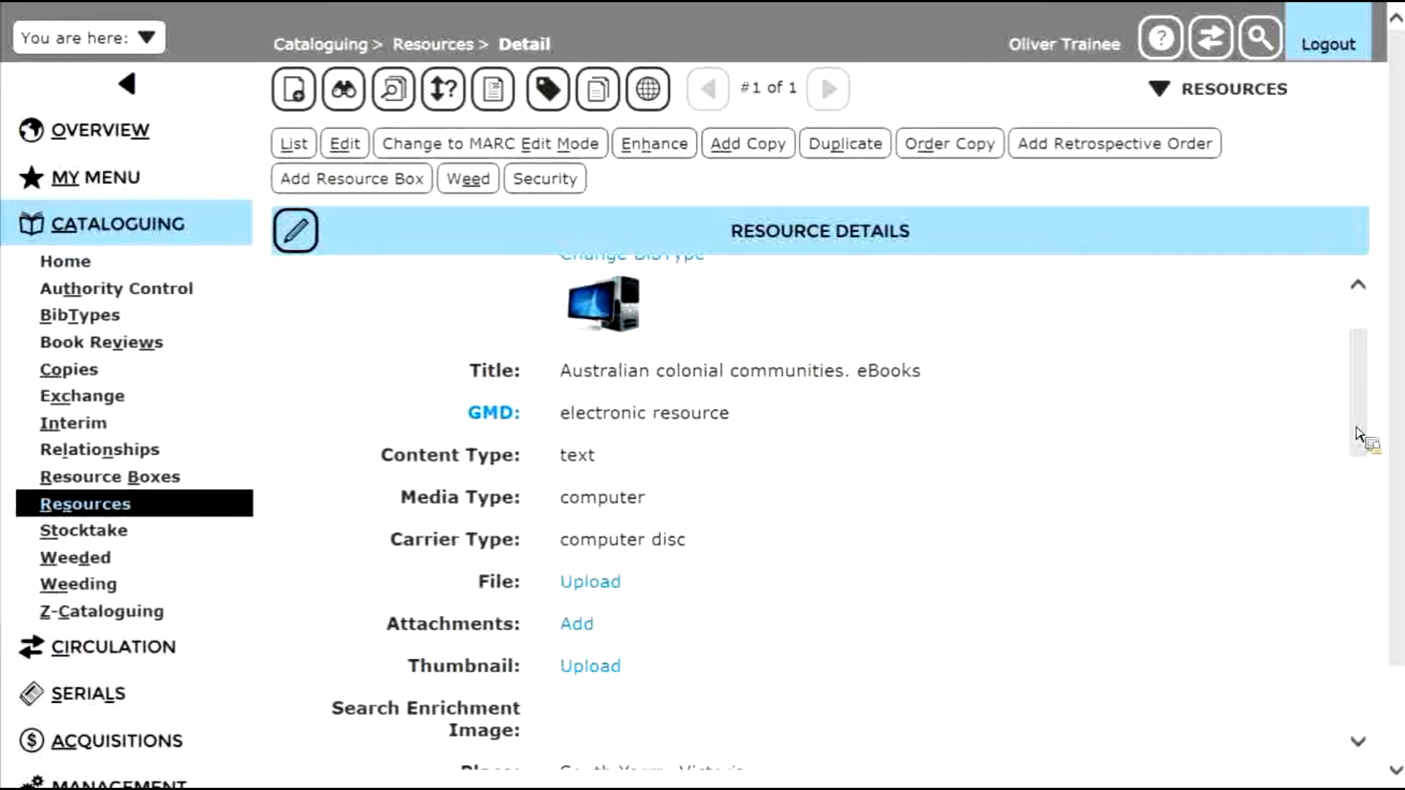
left_click_drag(1361, 439, 1359, 388)
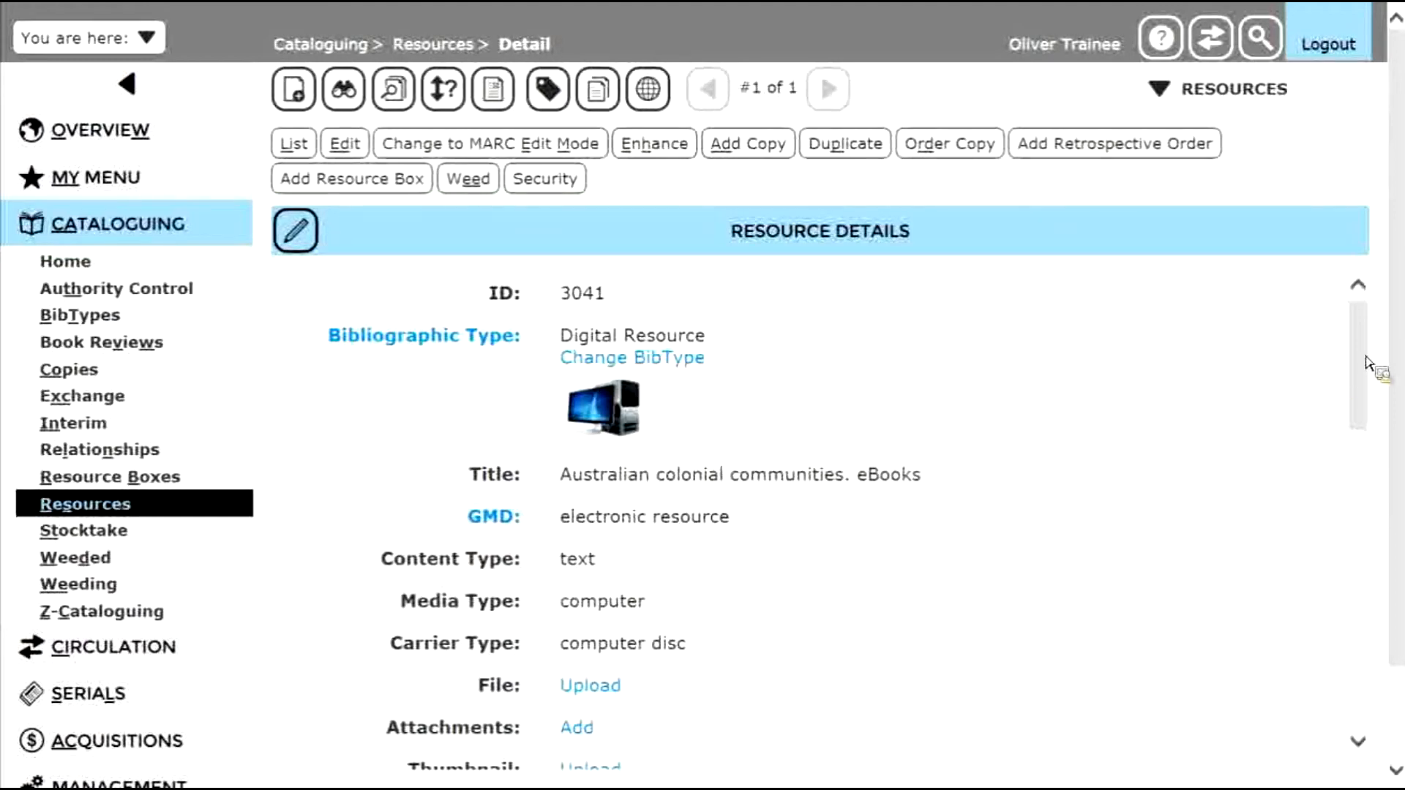
left_click_drag(1365, 359, 1332, 354)
scroll(1364, 379, "down", 2)
scroll(1364, 379, "down", 1)
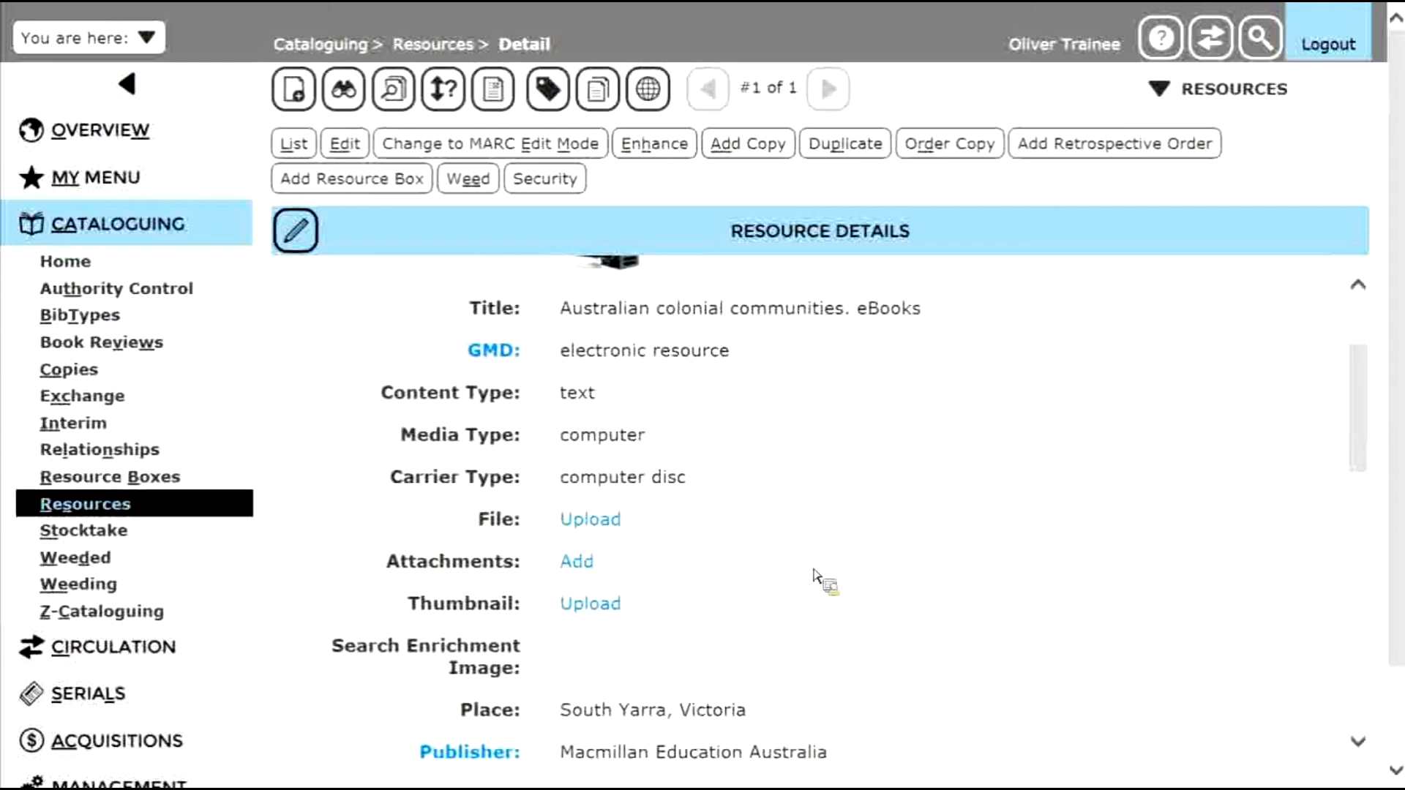
left_click(590, 604)
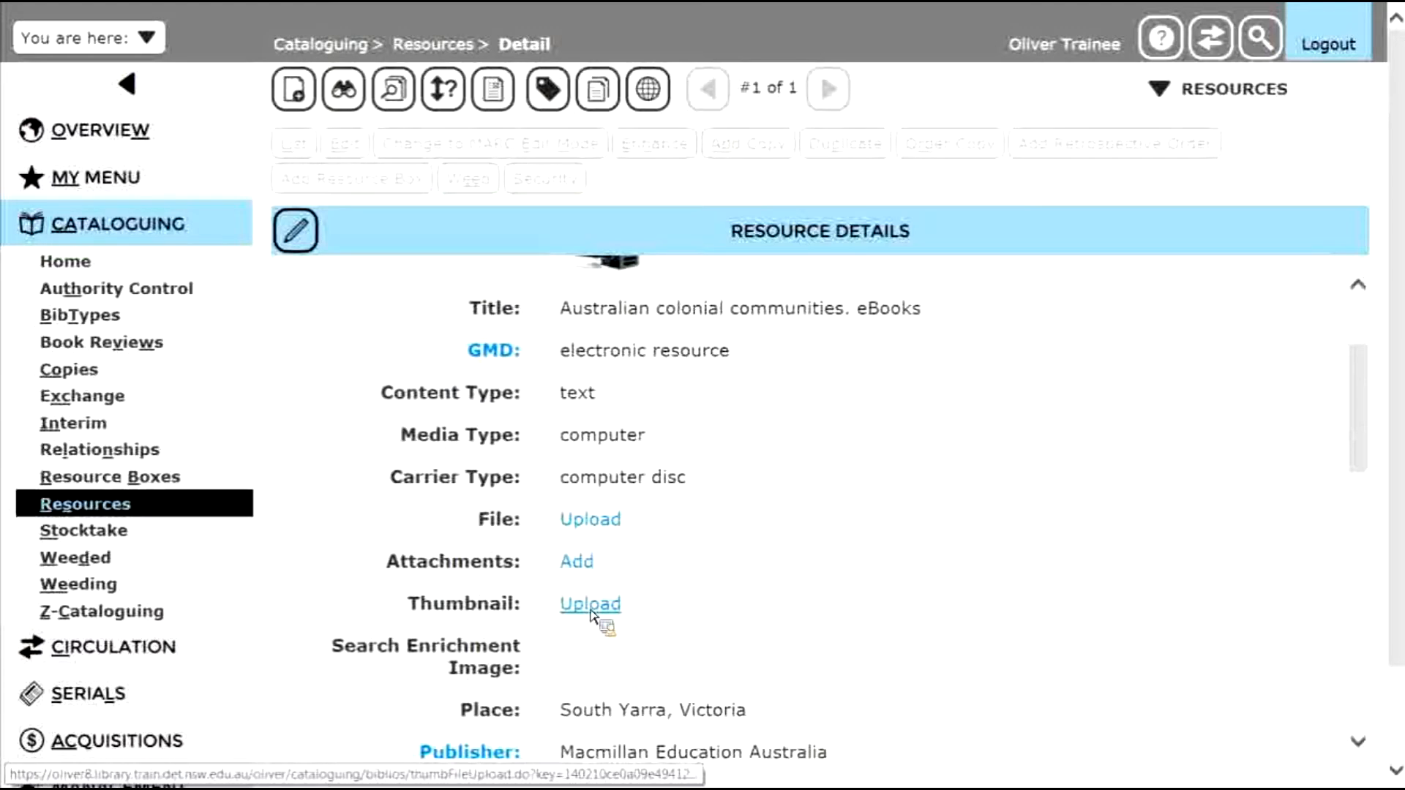
left_click(909, 268)
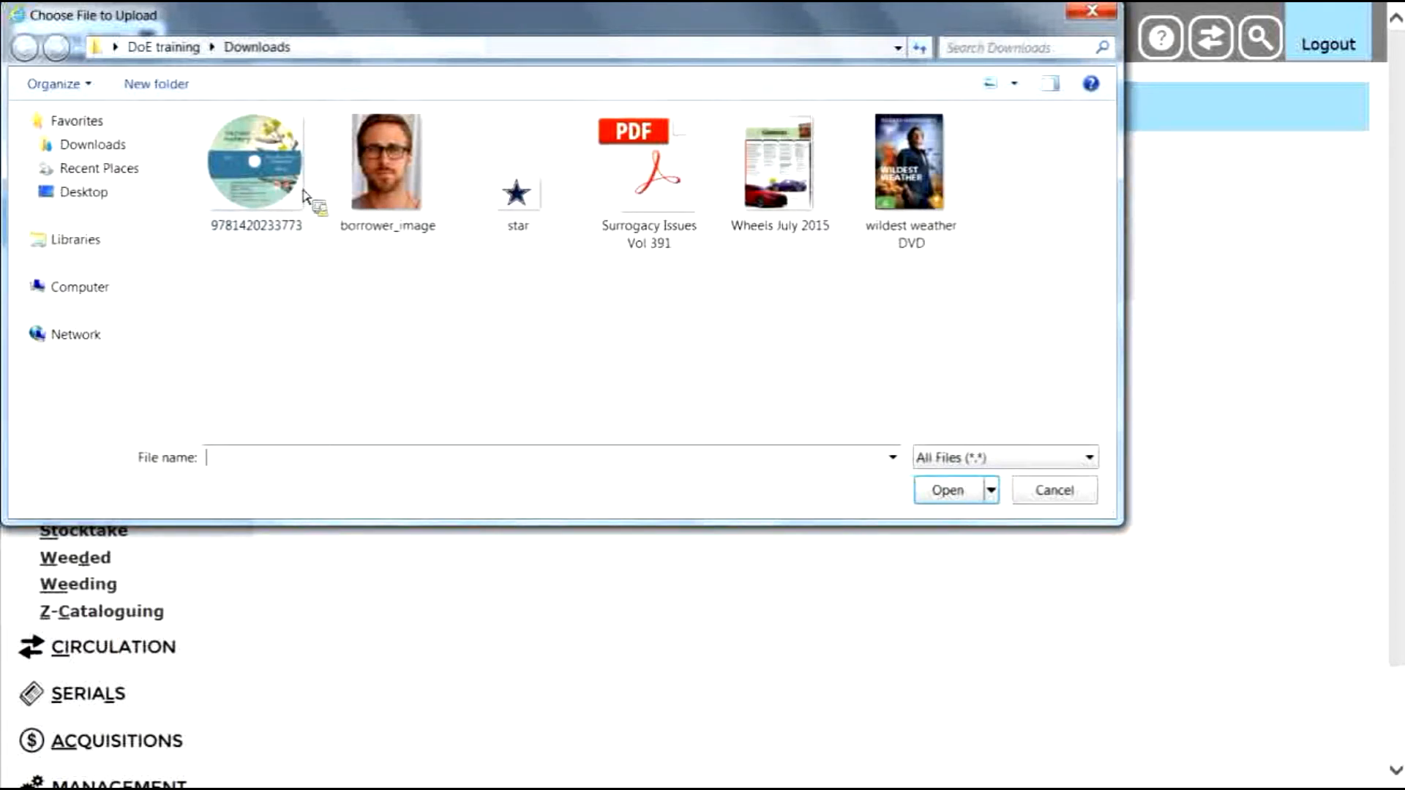
left_click(257, 157)
left_click(952, 498)
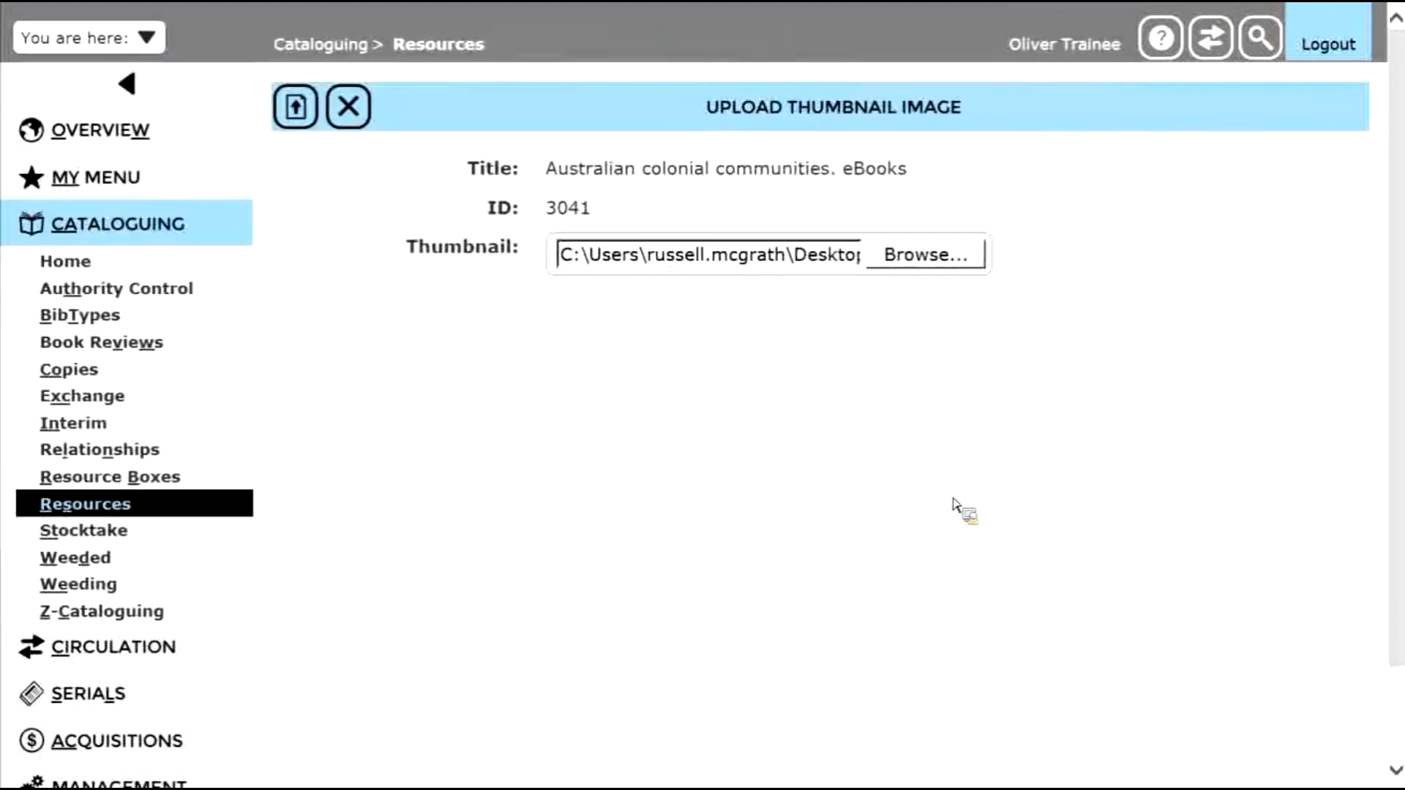
left_click(301, 113)
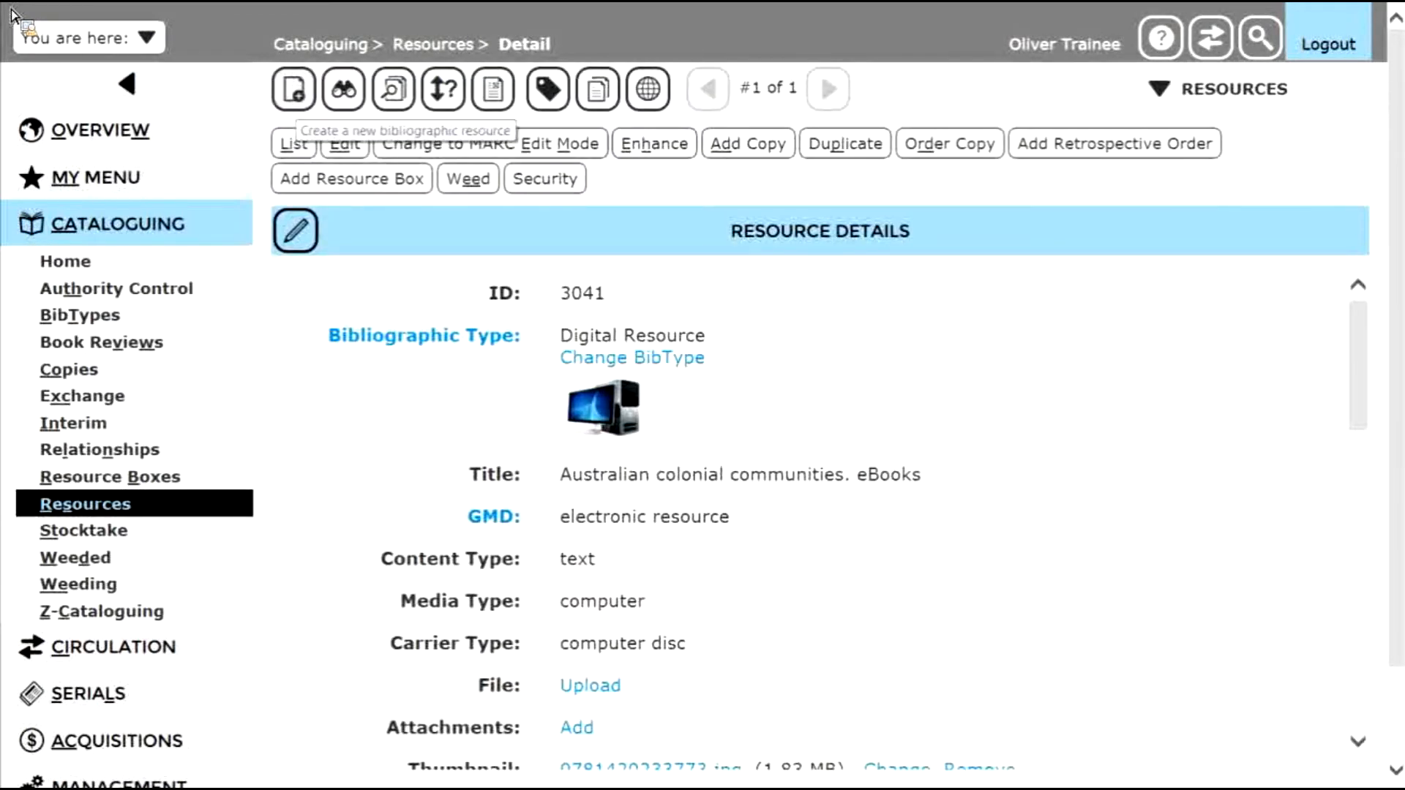
scroll(1359, 378, "down", 3)
left_click_drag(1360, 378, 1358, 439)
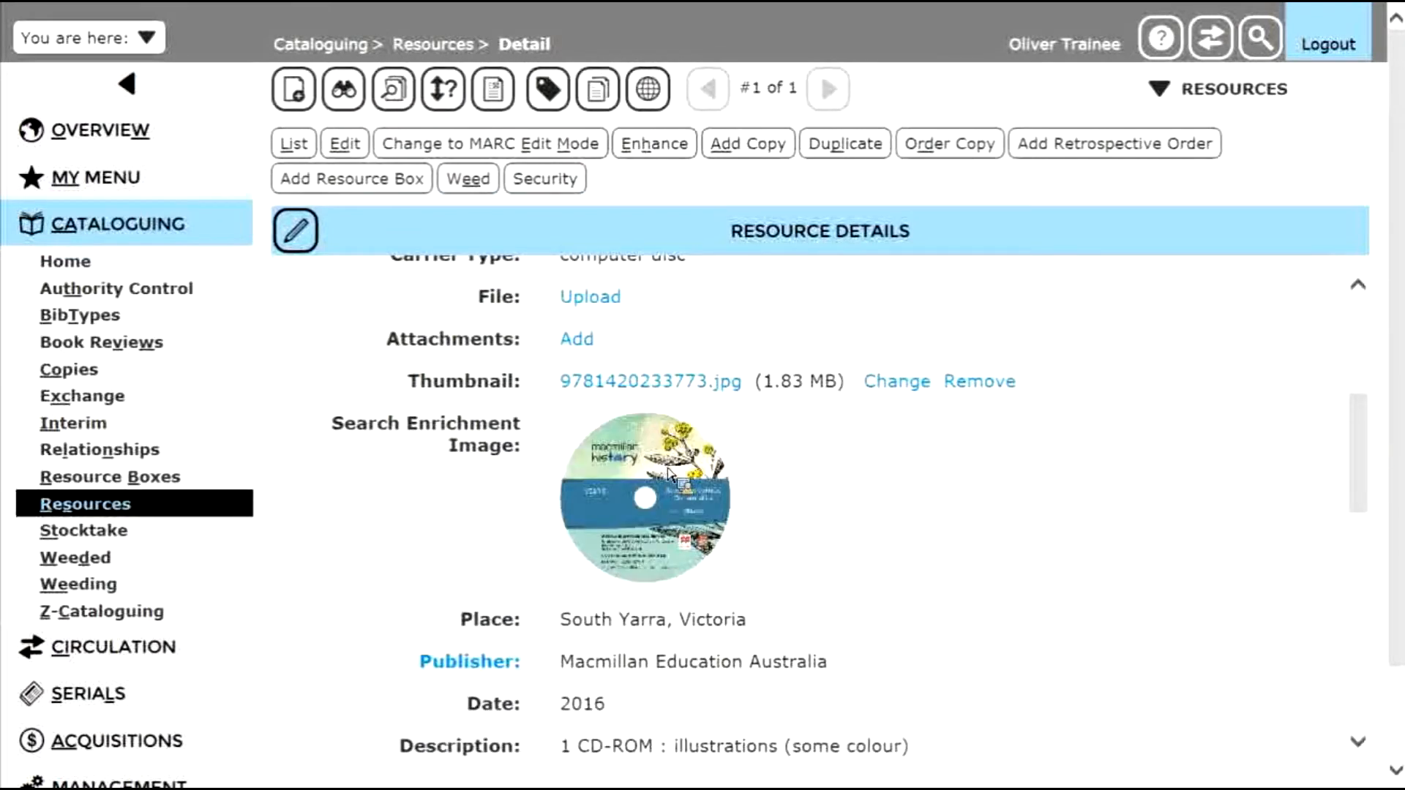
- Add a copy with the Audiovisual collection and the Teacher reference loan category, leaving the barcode blank
scroll(1367, 477, "up", 6)
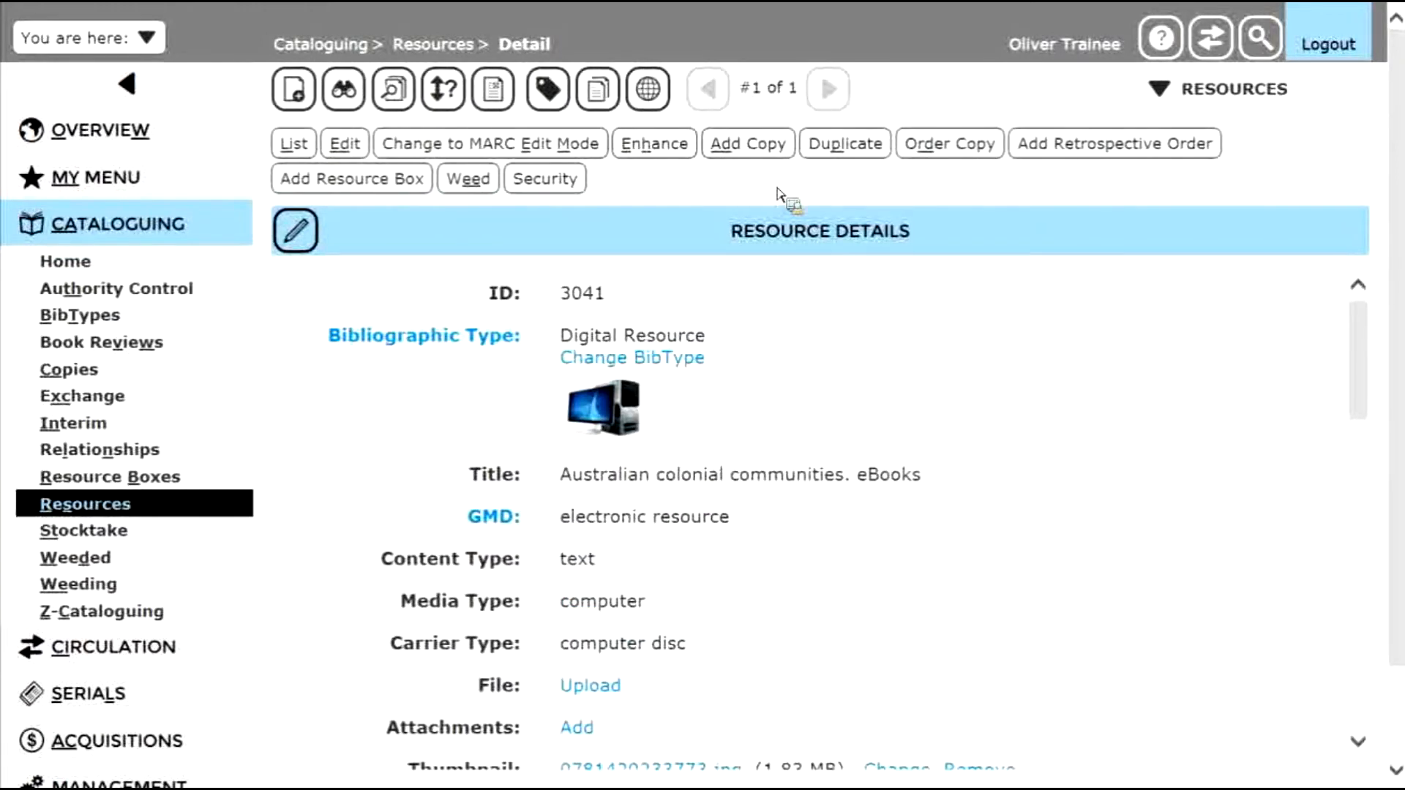
left_click(771, 152)
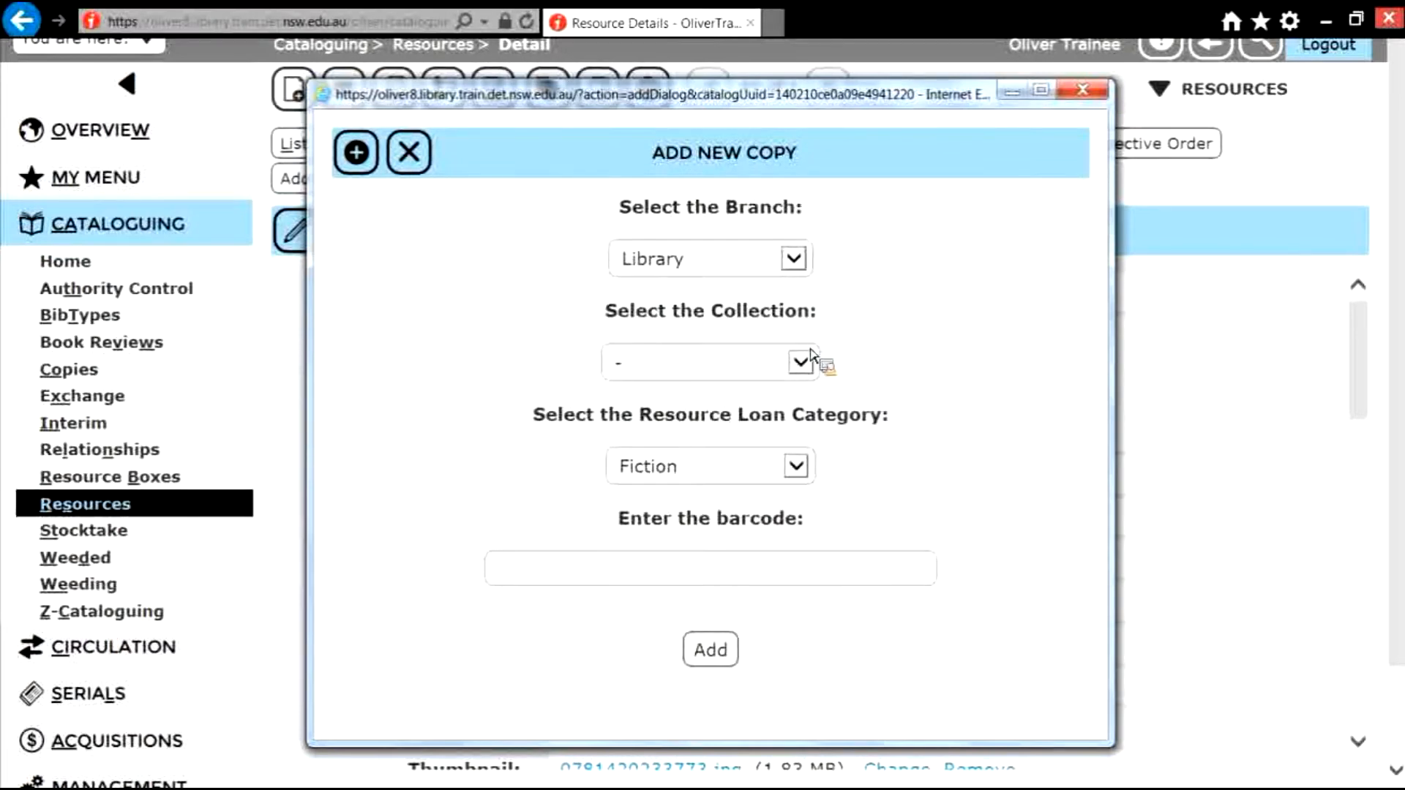
left_click(800, 362)
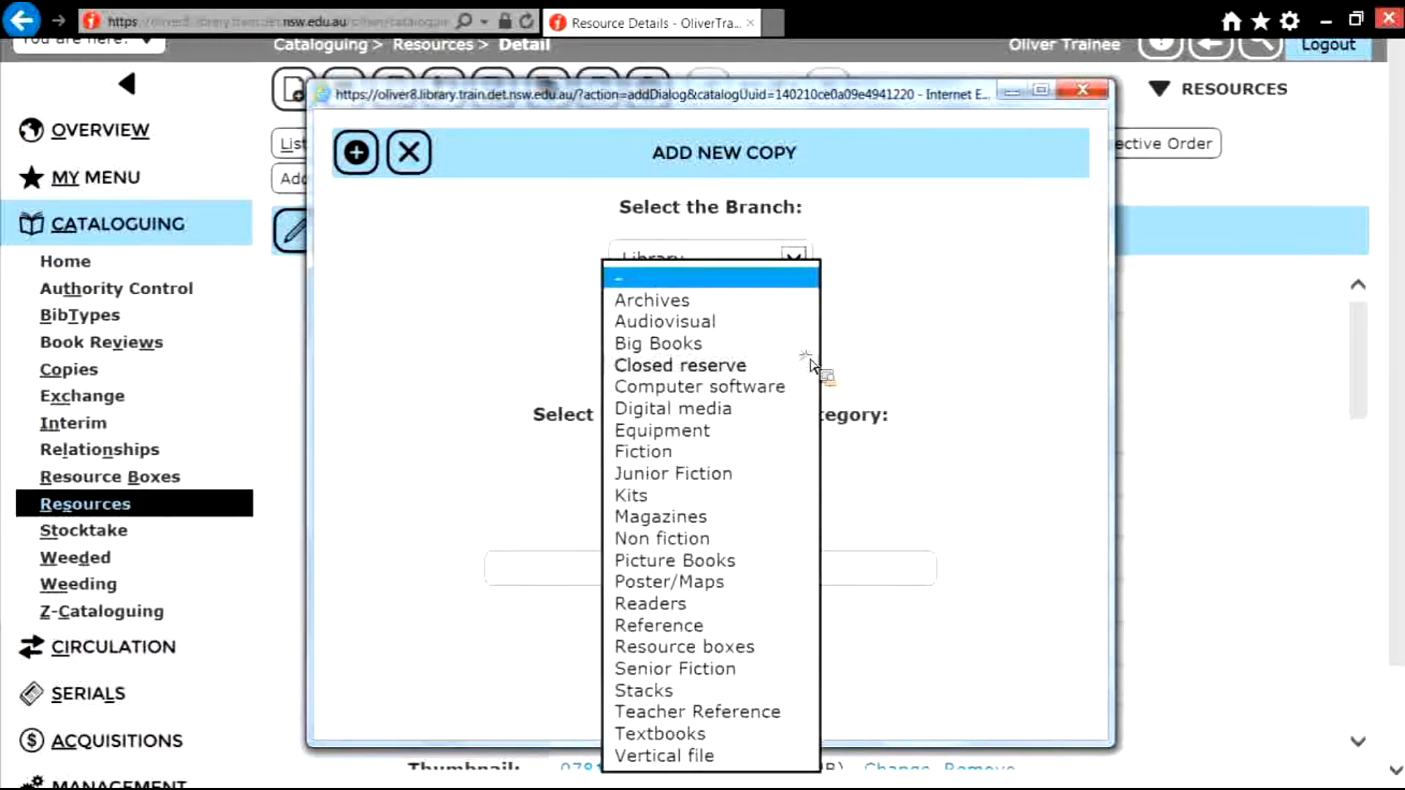
left_click(764, 328)
left_click(799, 472)
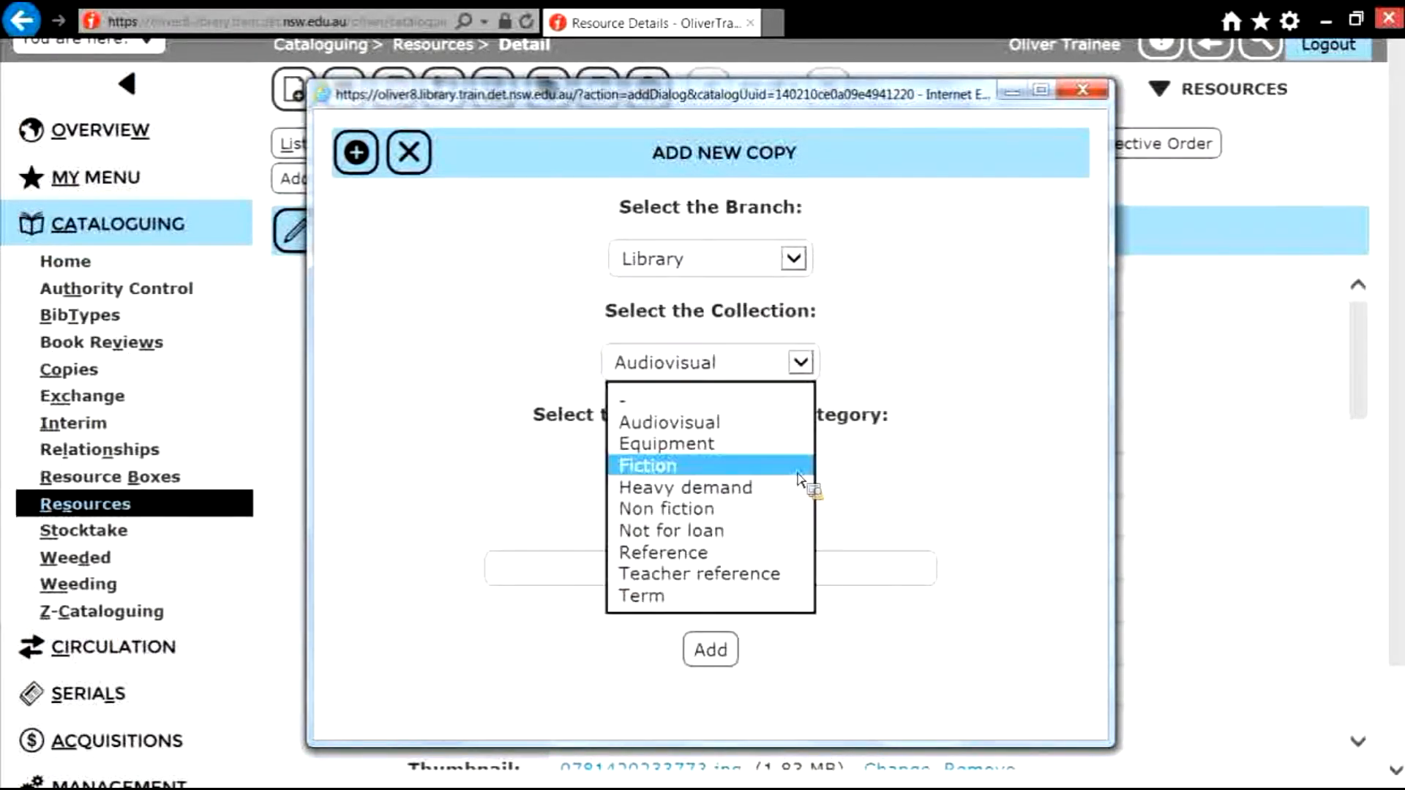
left_click(784, 575)
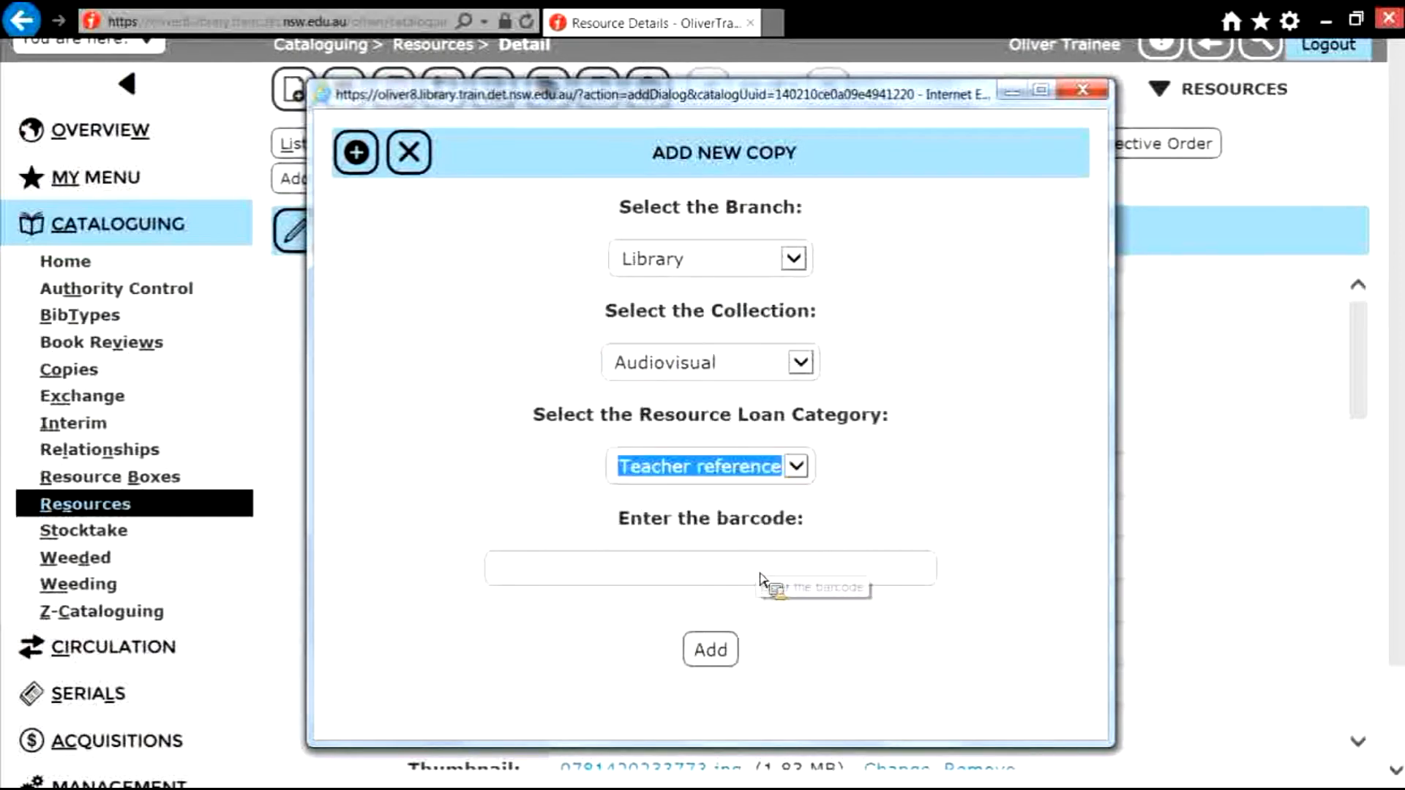
left_click(760, 578)
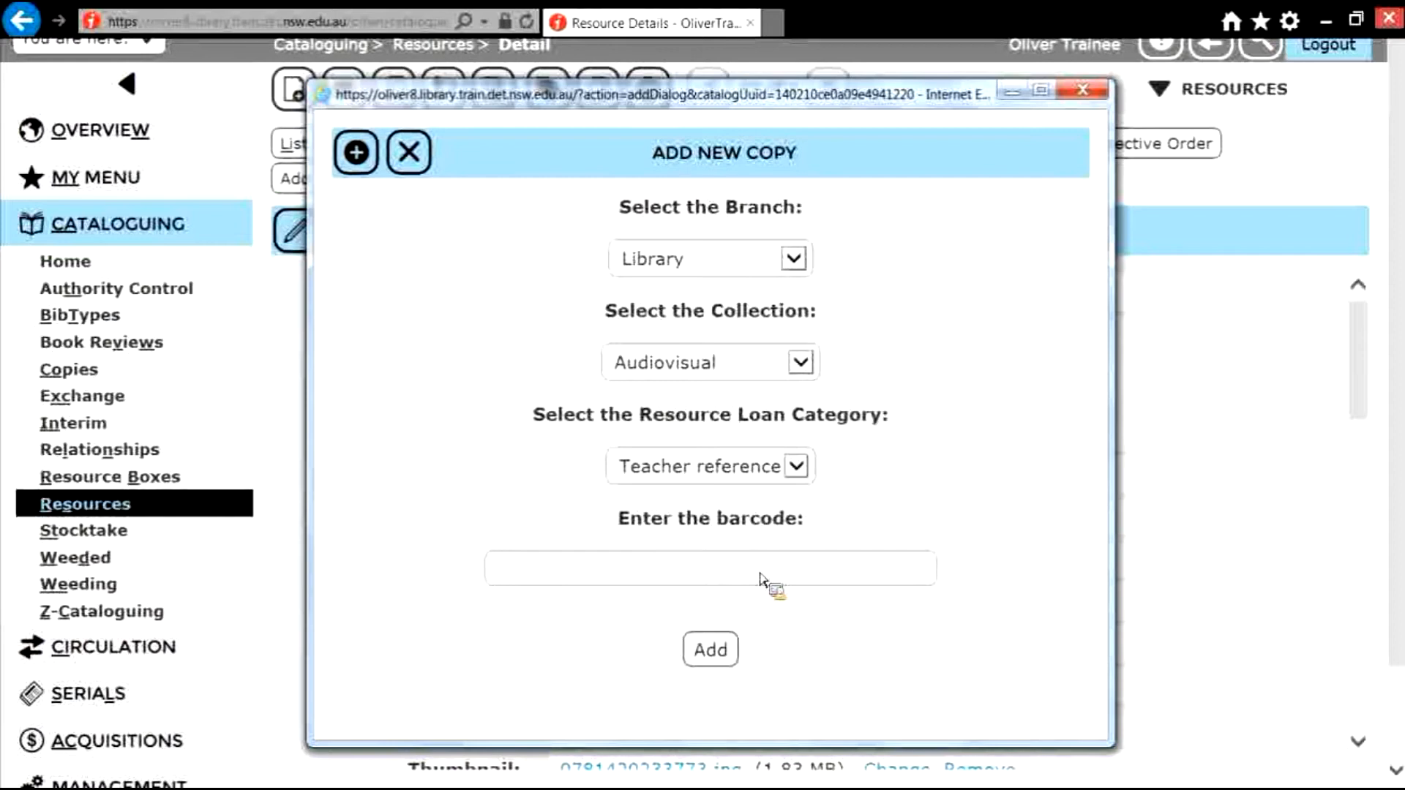
key("Return")
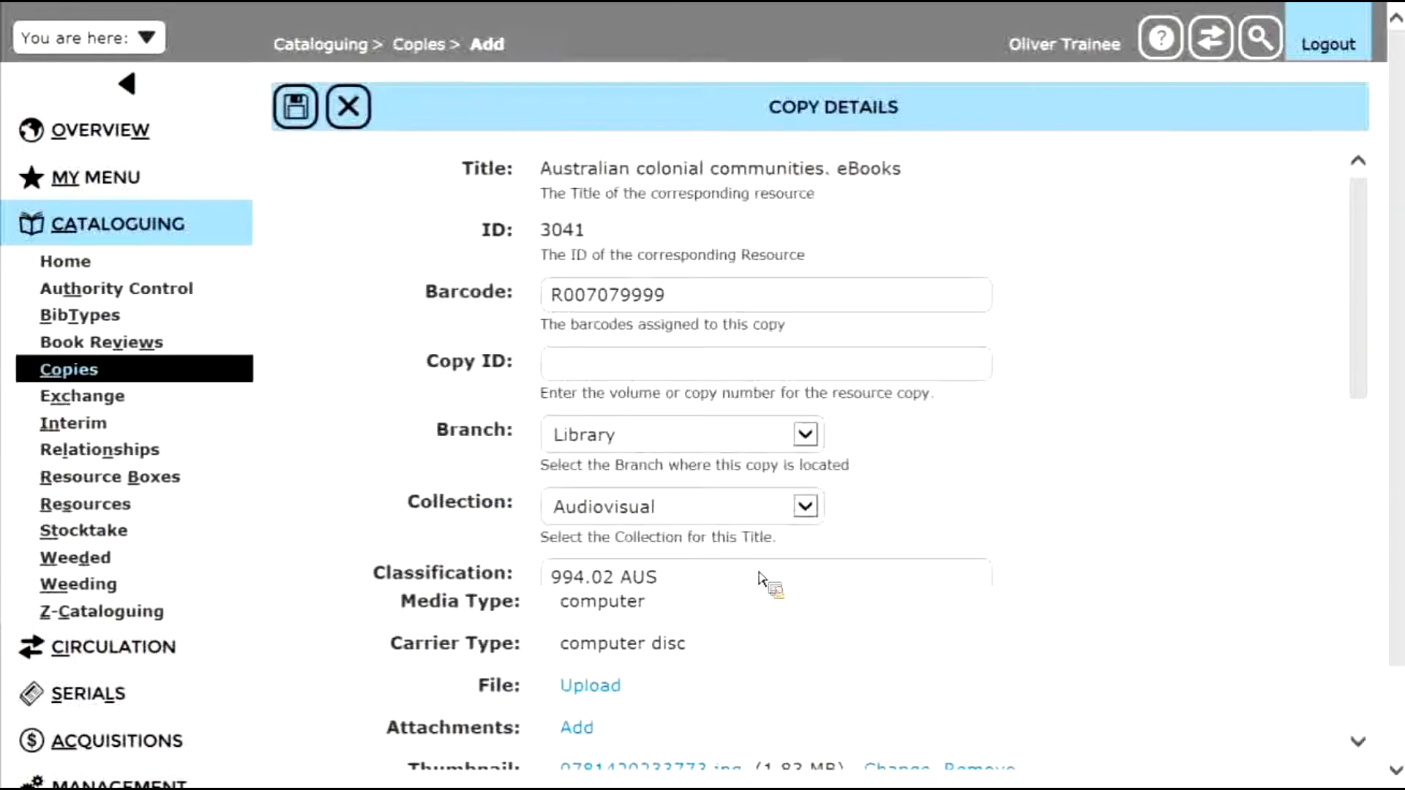
- Set the copy's cost to 75 and save the copy details
left_click_drag(1358, 338, 1355, 444)
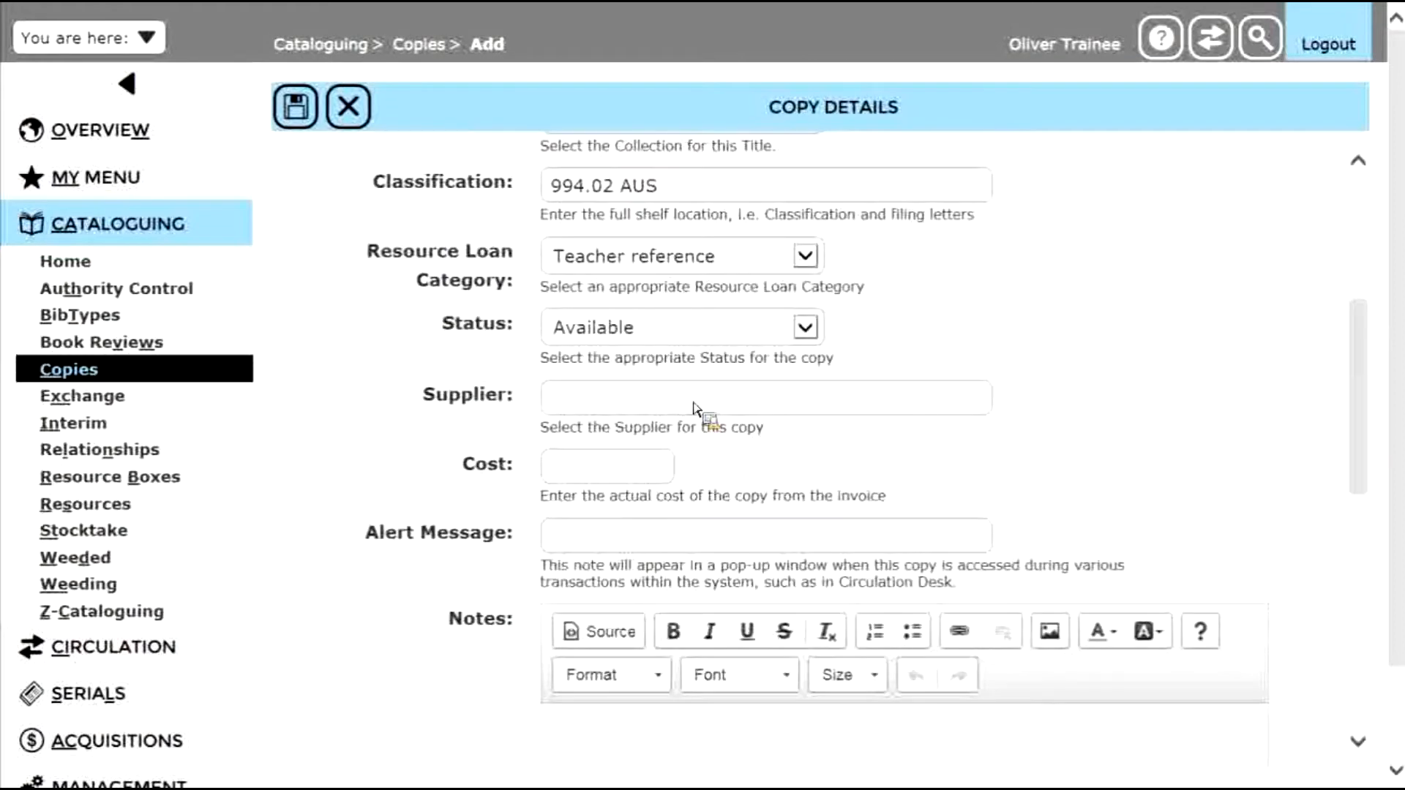
left_click(641, 473)
type("75")
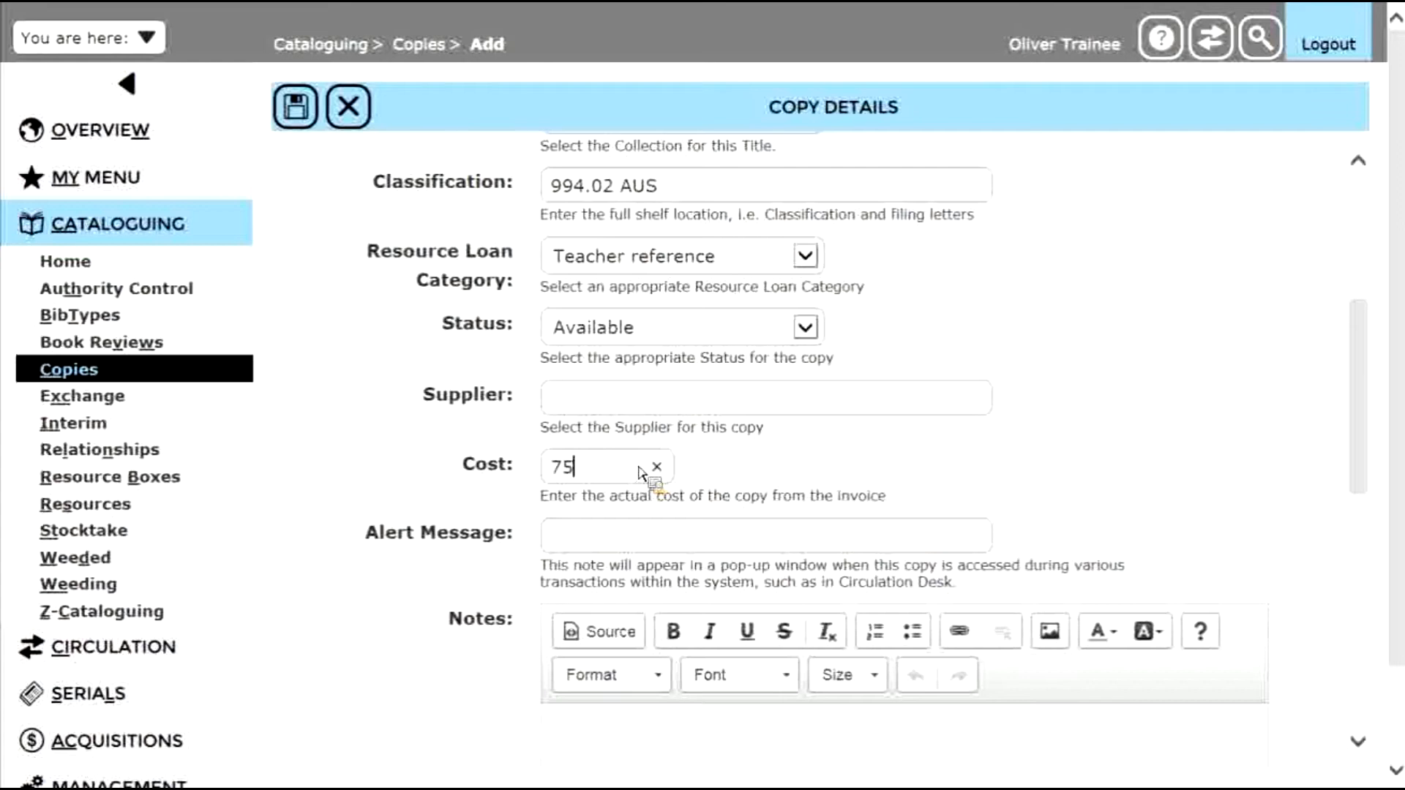
left_click(300, 119)
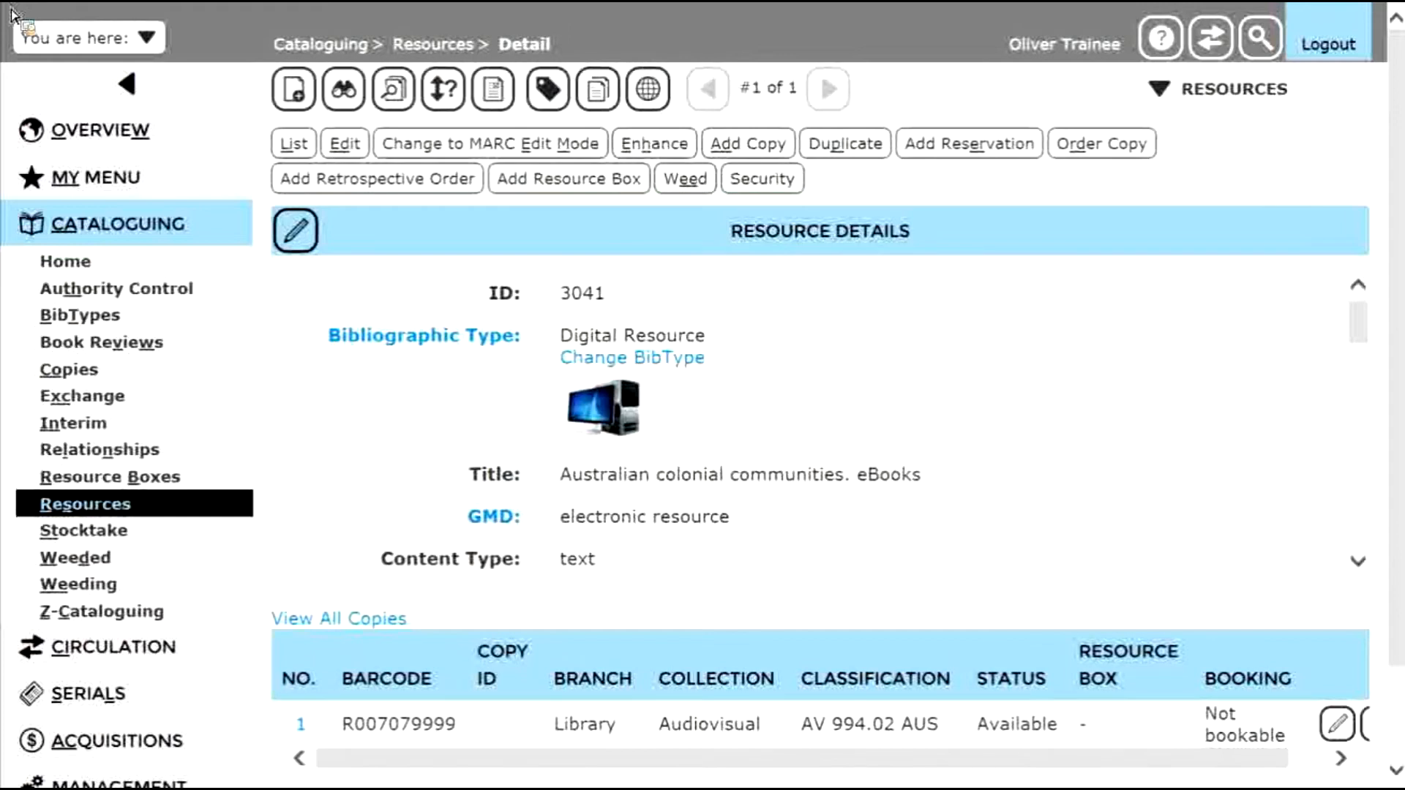
- Add a Digital Resource titled "hard times" and import the Charles Dickens online resource record through Z-Cataloguing
scroll(1359, 333, "down", 1)
left_click_drag(1359, 333, 1396, 313)
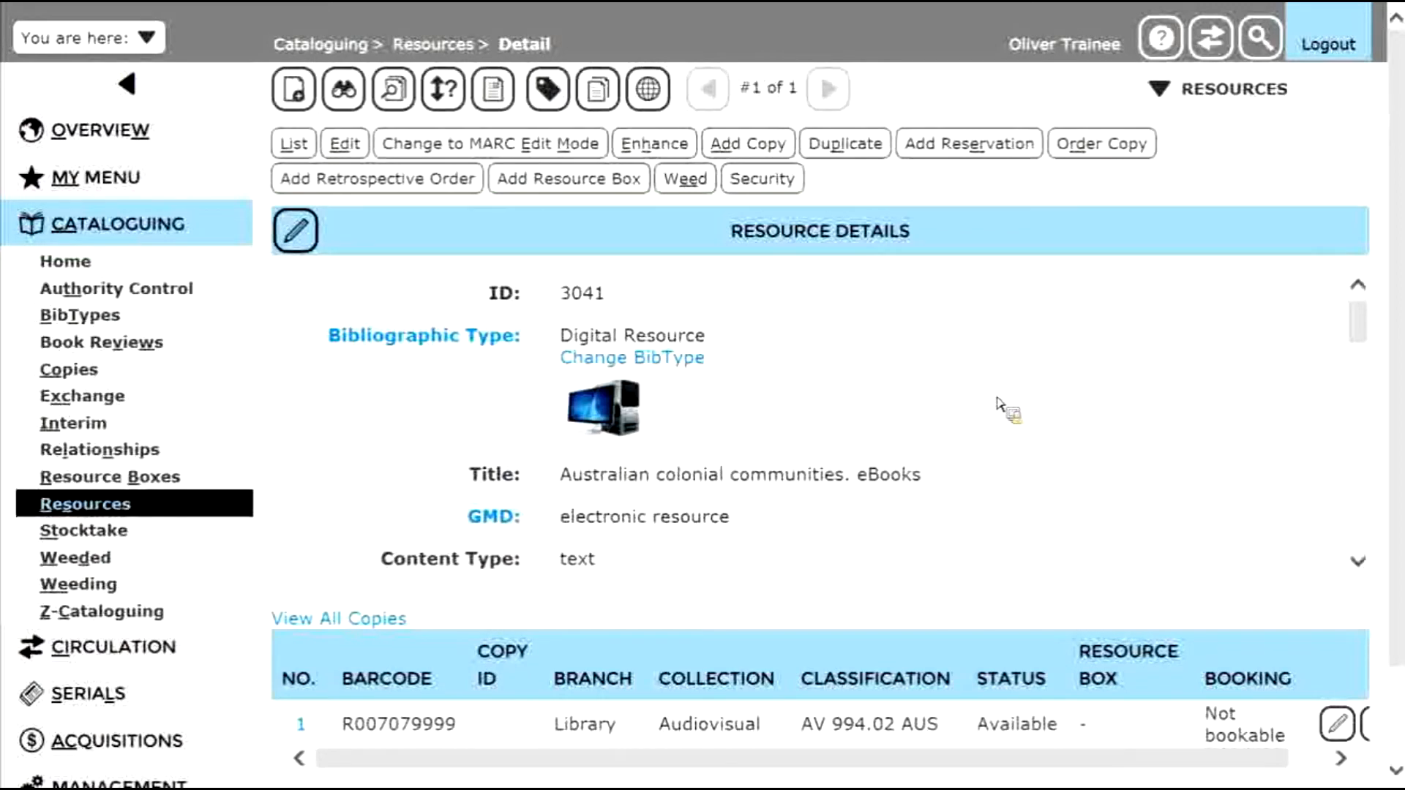
left_click(296, 91)
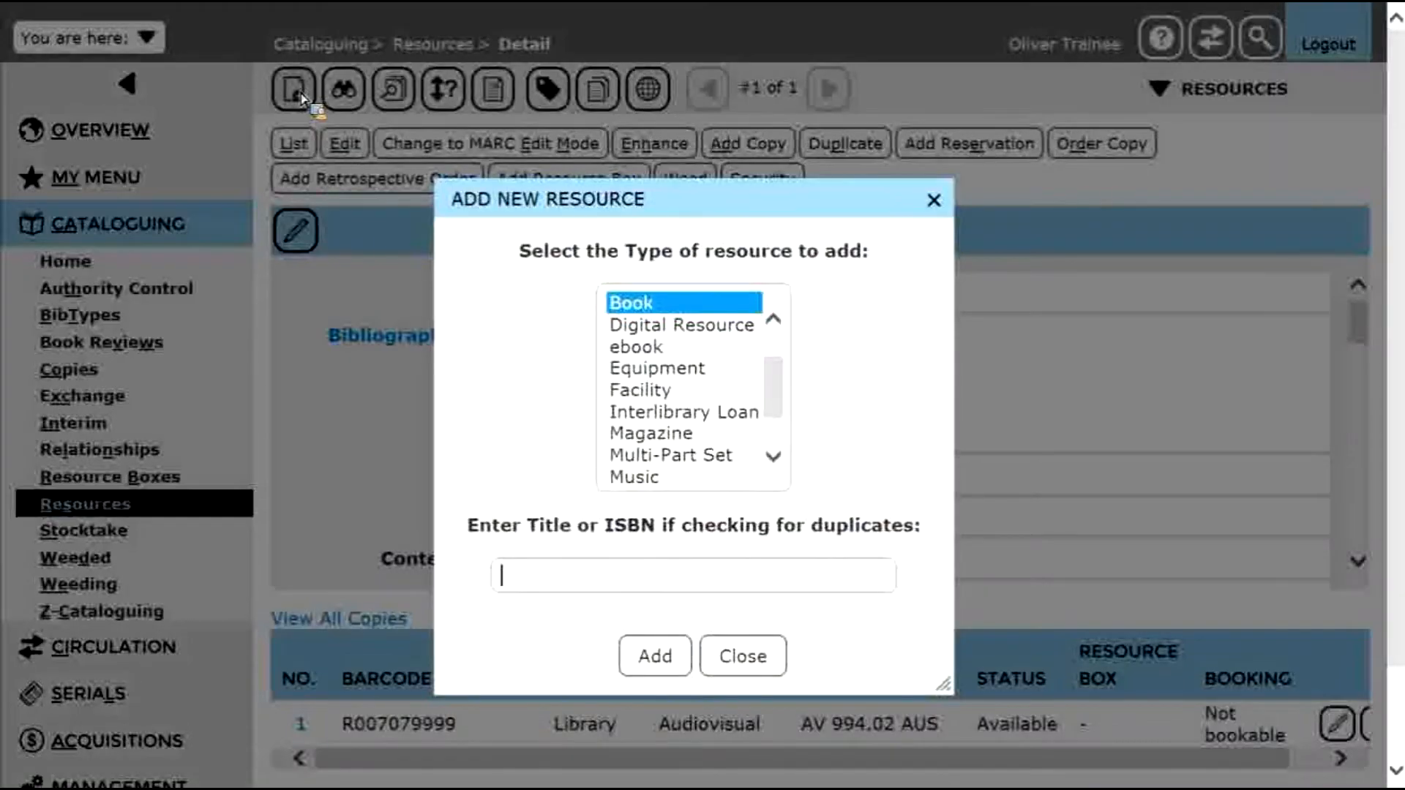
left_click(671, 333)
left_click(617, 574)
type("hard times")
left_click(673, 672)
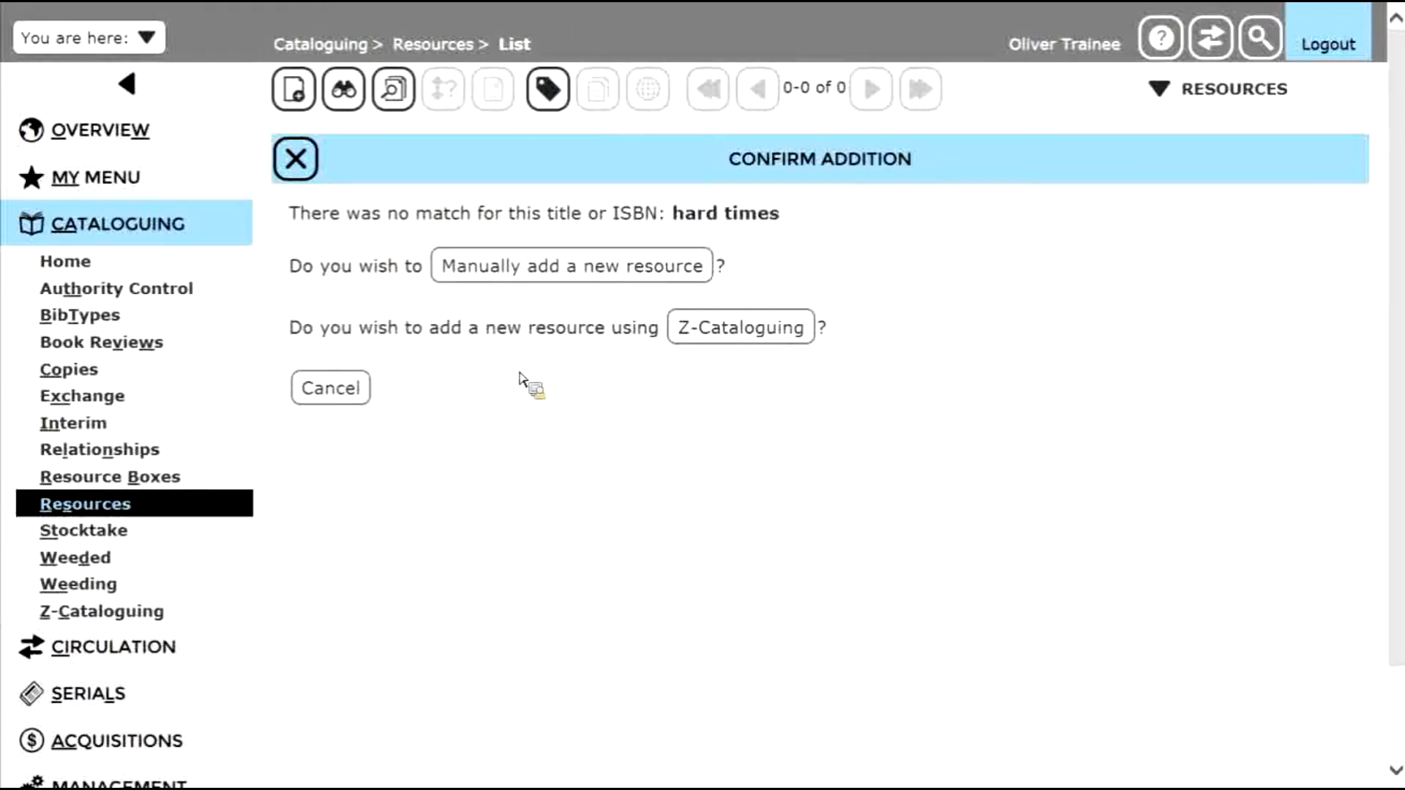
left_click(736, 332)
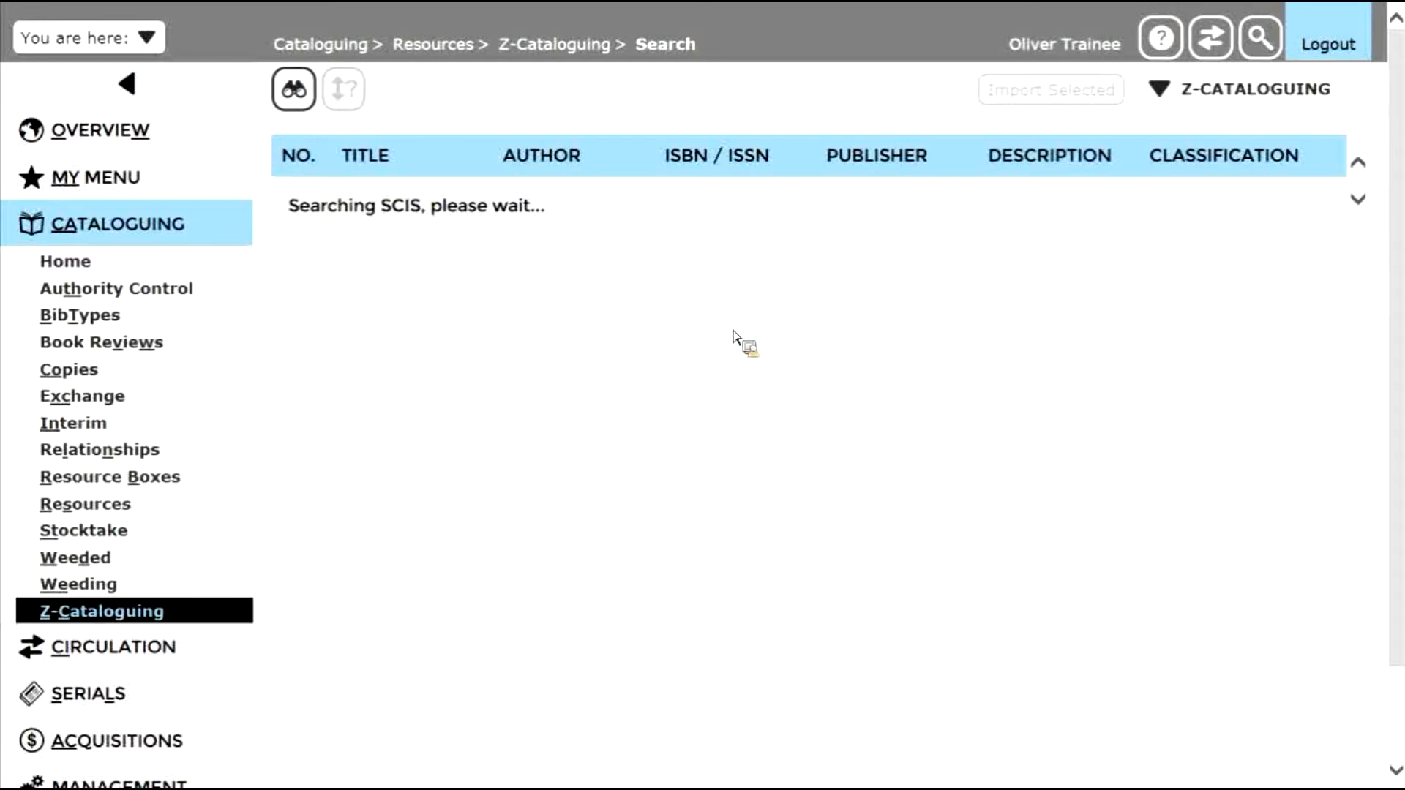
left_click_drag(1356, 260, 1364, 316)
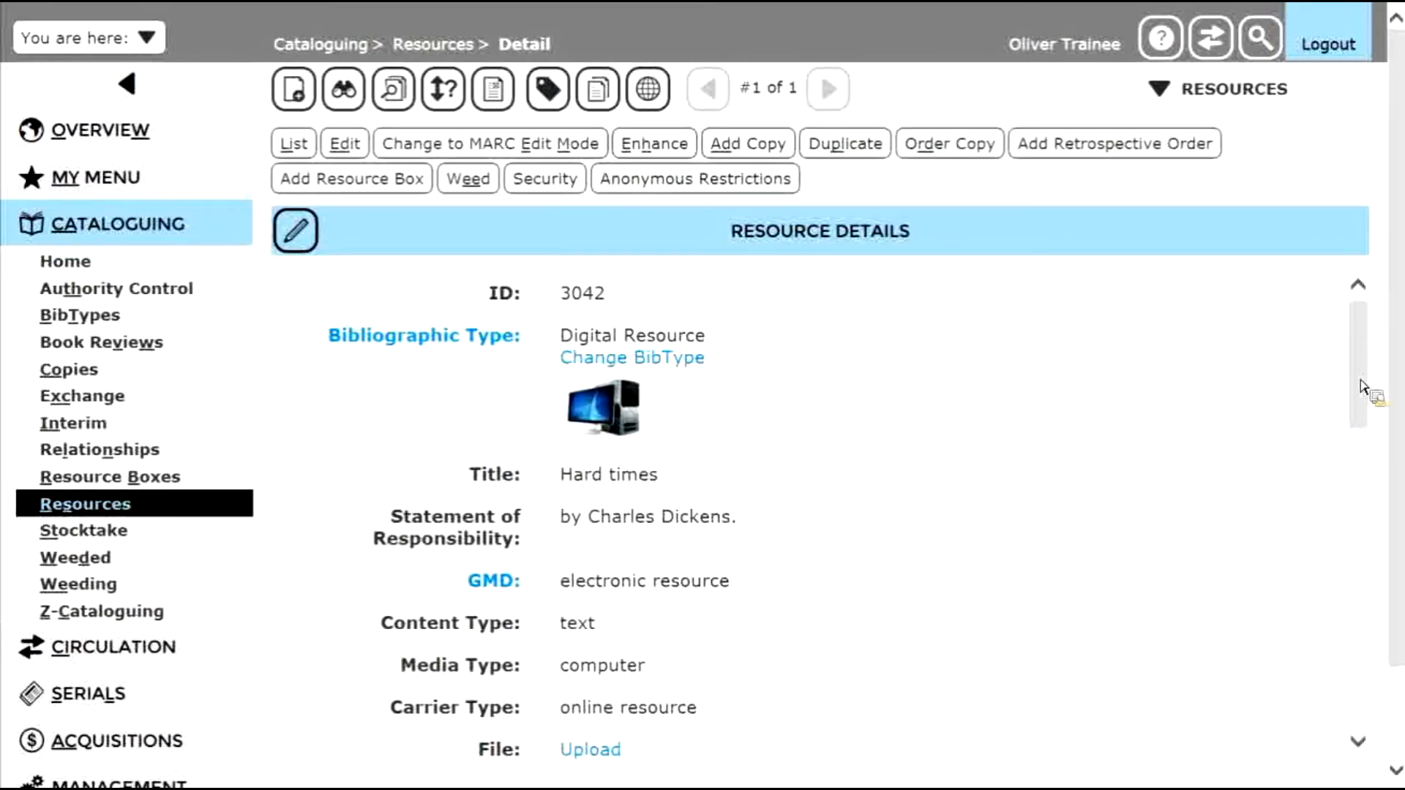
- Review the Hard times record's details down to its related URL and publisher
left_click_drag(1362, 386, 1367, 402)
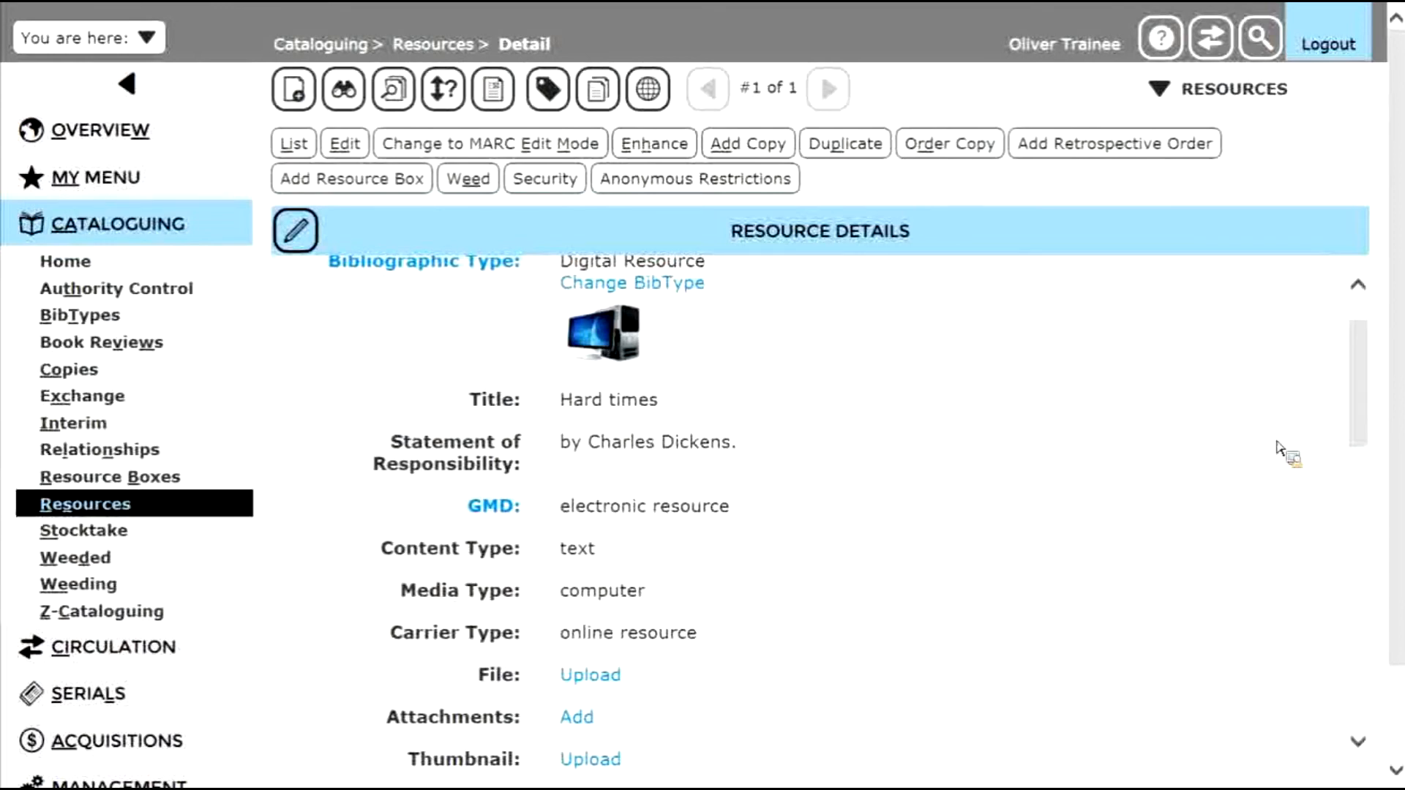
left_click_drag(1365, 417, 1371, 472)
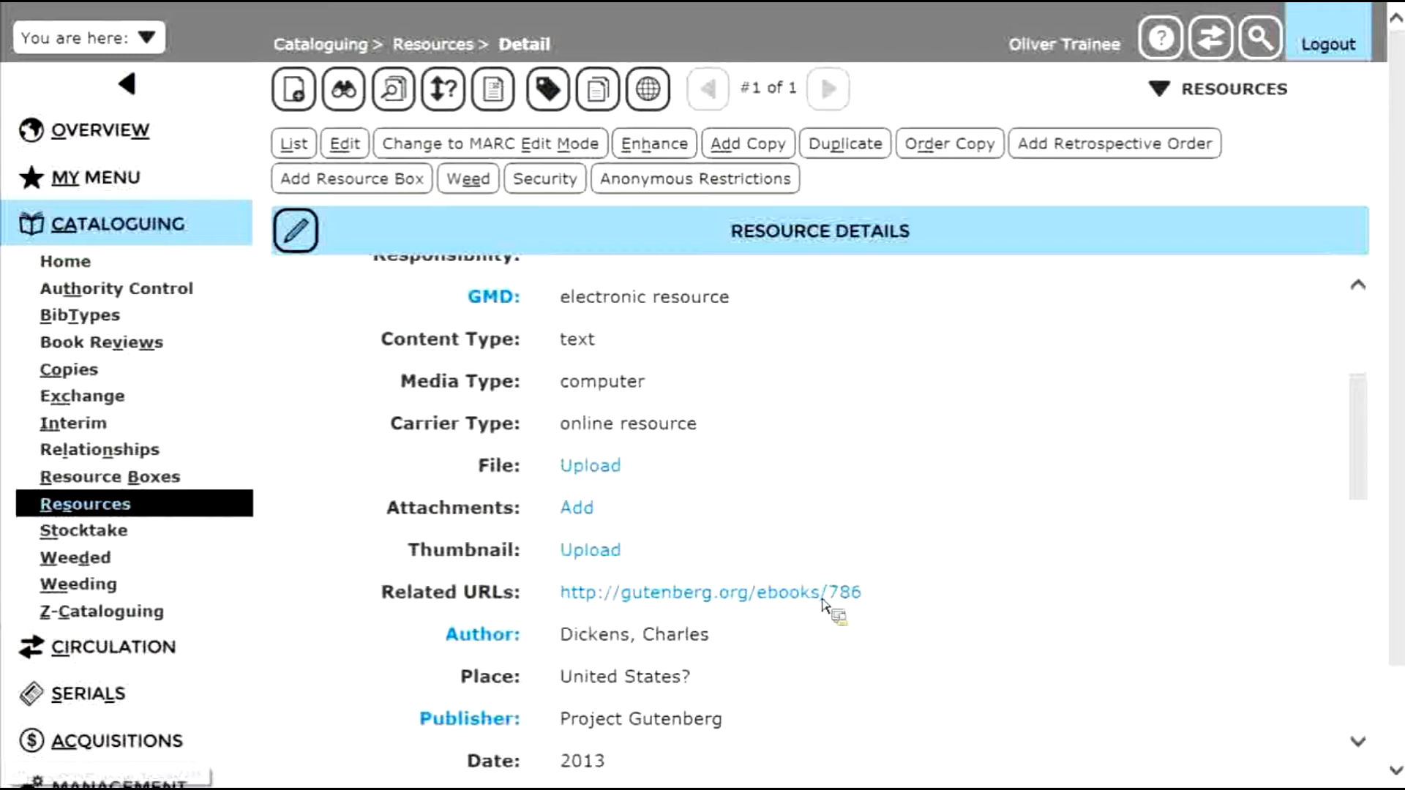
left_click_drag(1371, 458, 1355, 346)
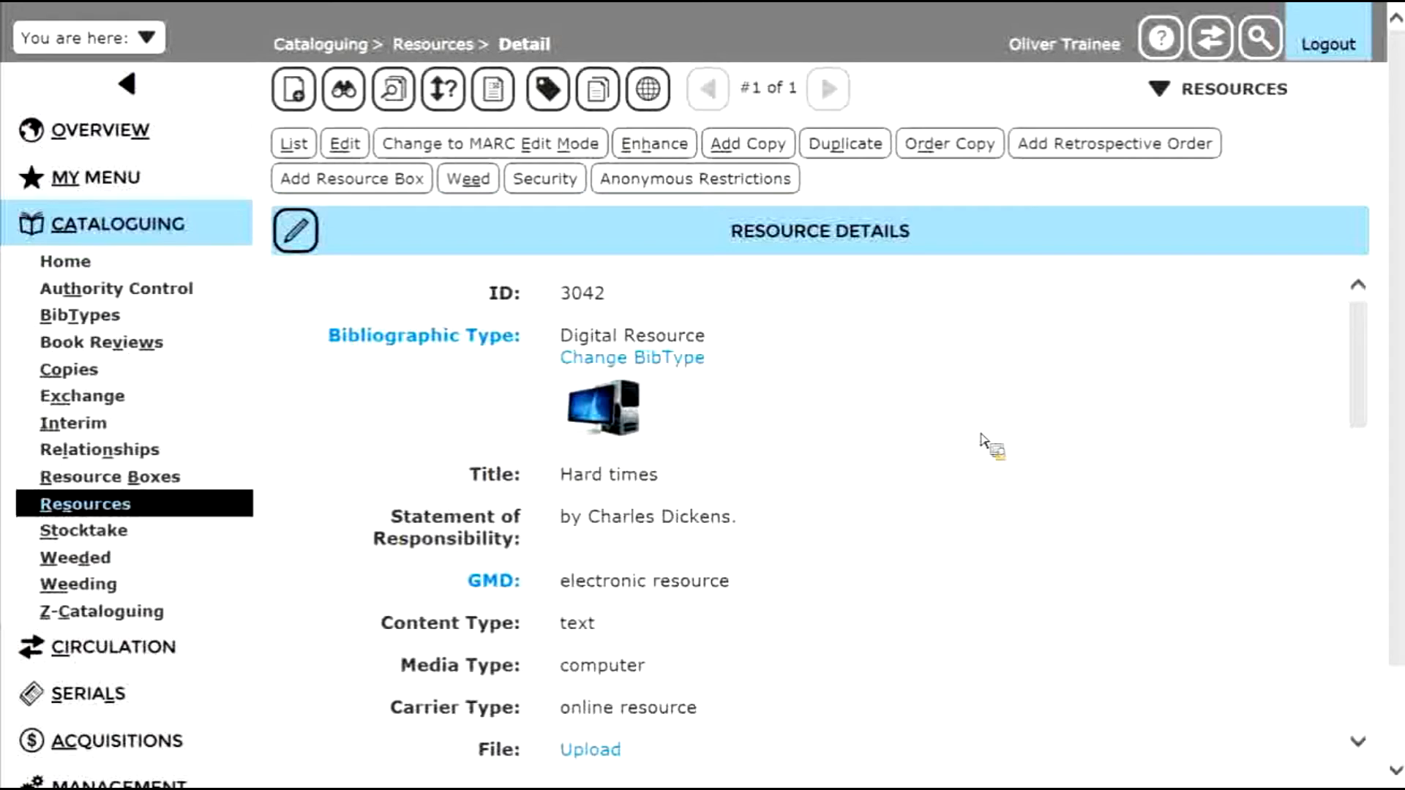
- Start adding a new Digital Resource, checking for duplicates of the title "jack west jr"
left_click(298, 91)
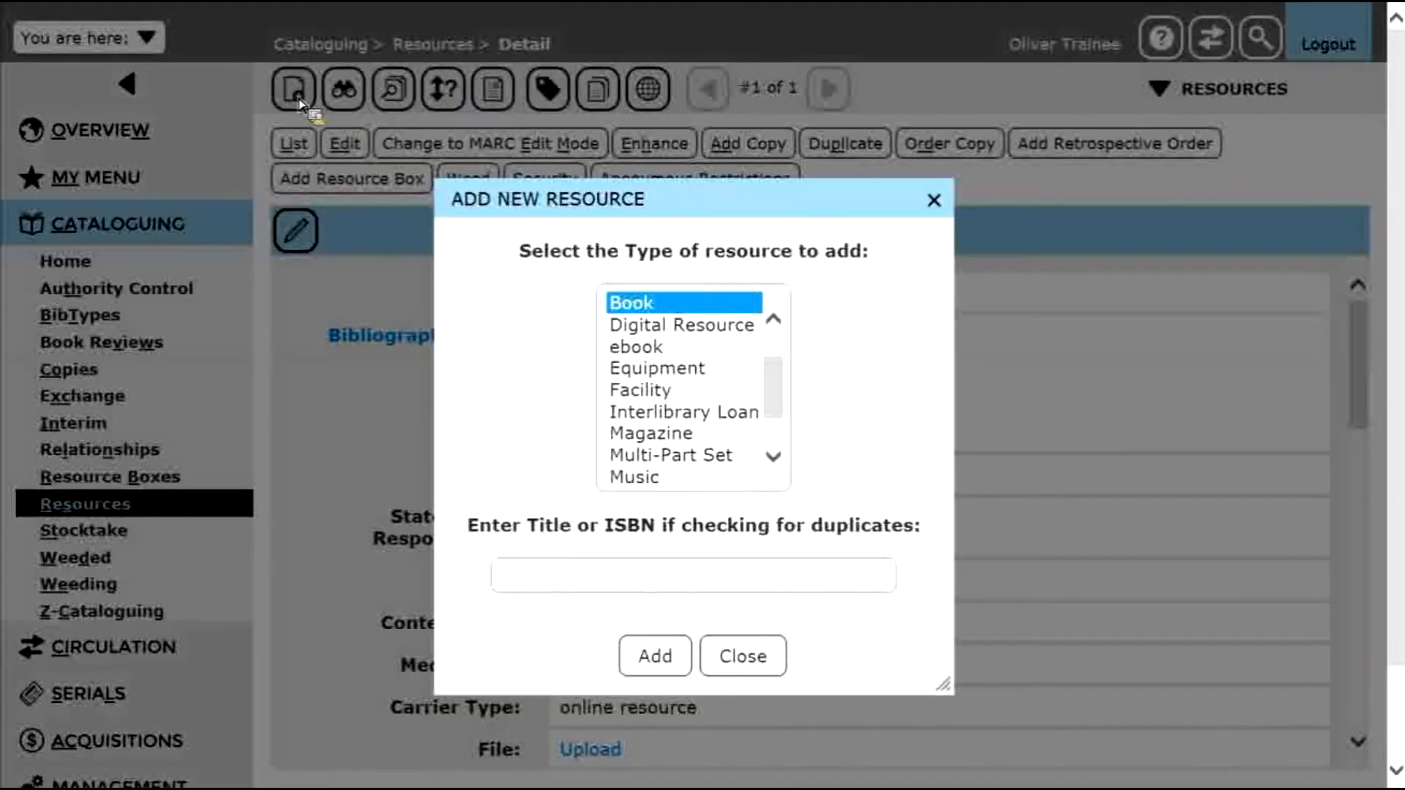
left_click(637, 331)
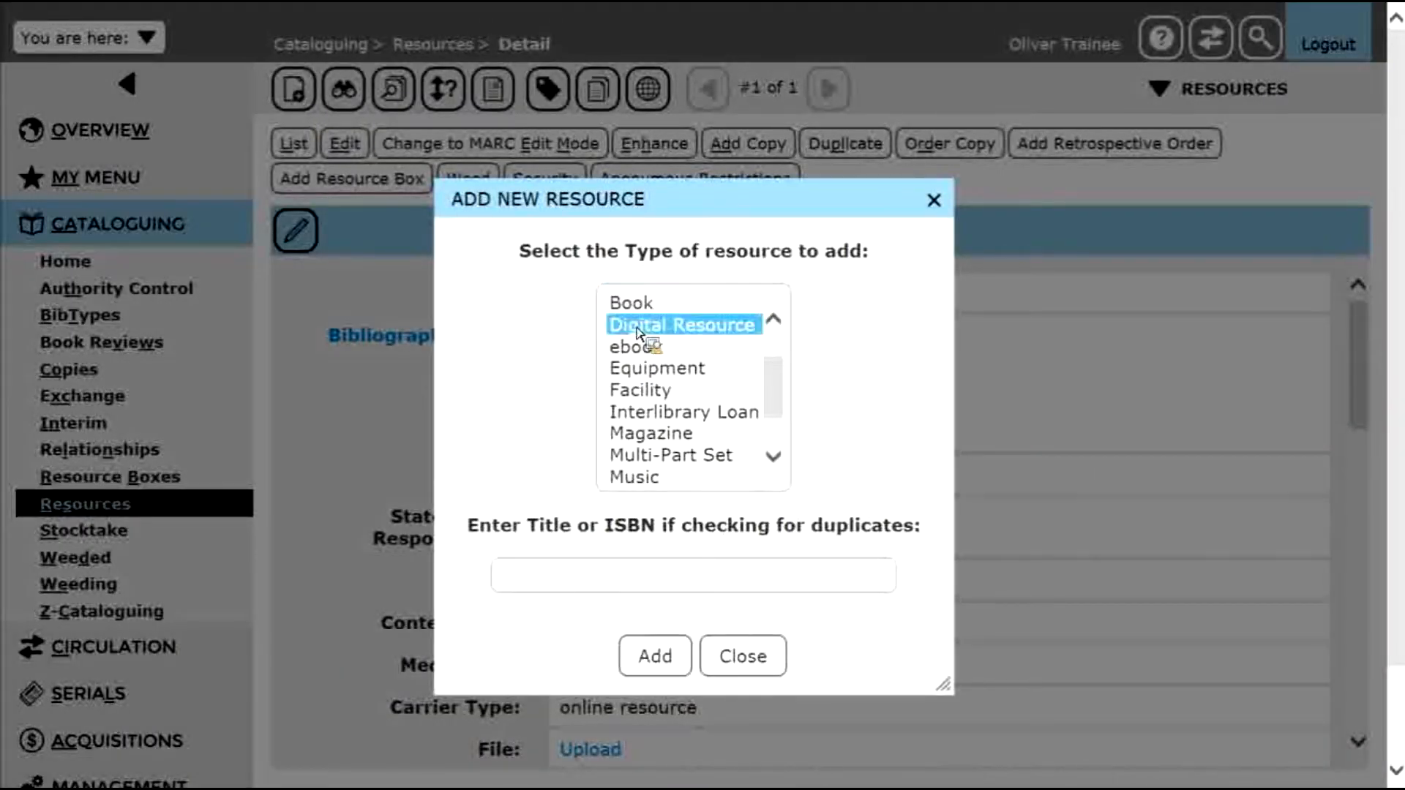
left_click(604, 571)
type("jack ")
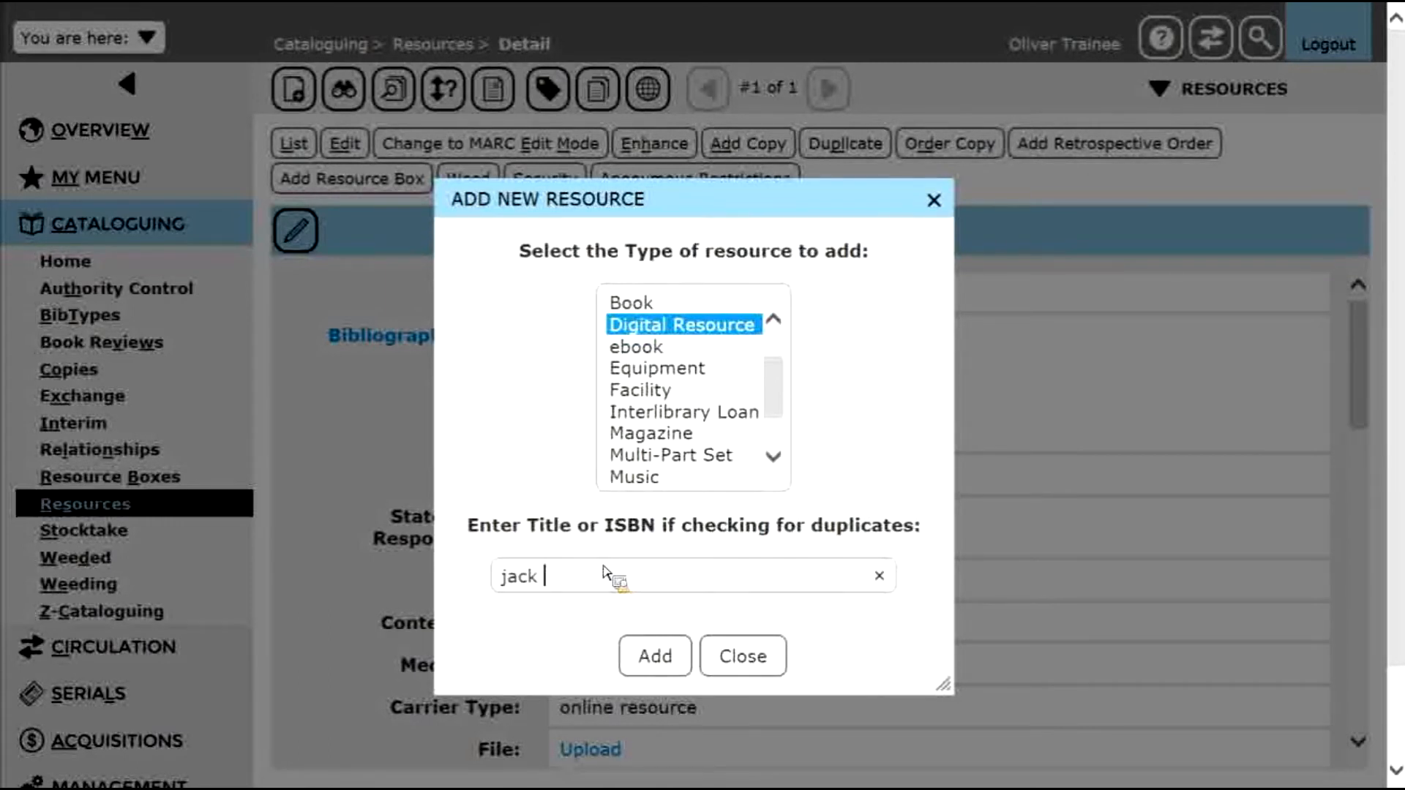
type("west jr")
left_click(656, 658)
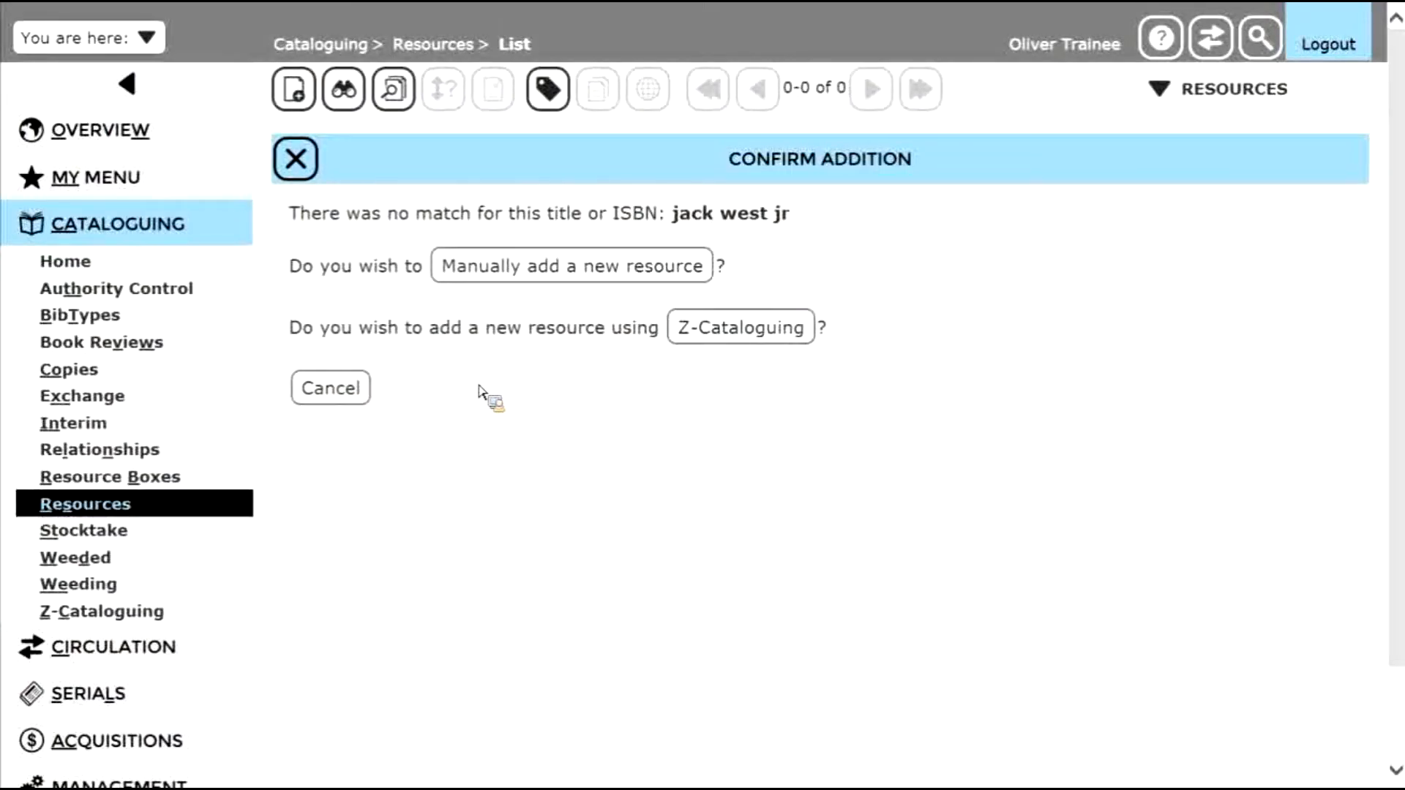
- Import the "Jack West Jr and the hero's helmet" record through Z-Cataloguing and review its bibliographic type and URL
left_click(744, 340)
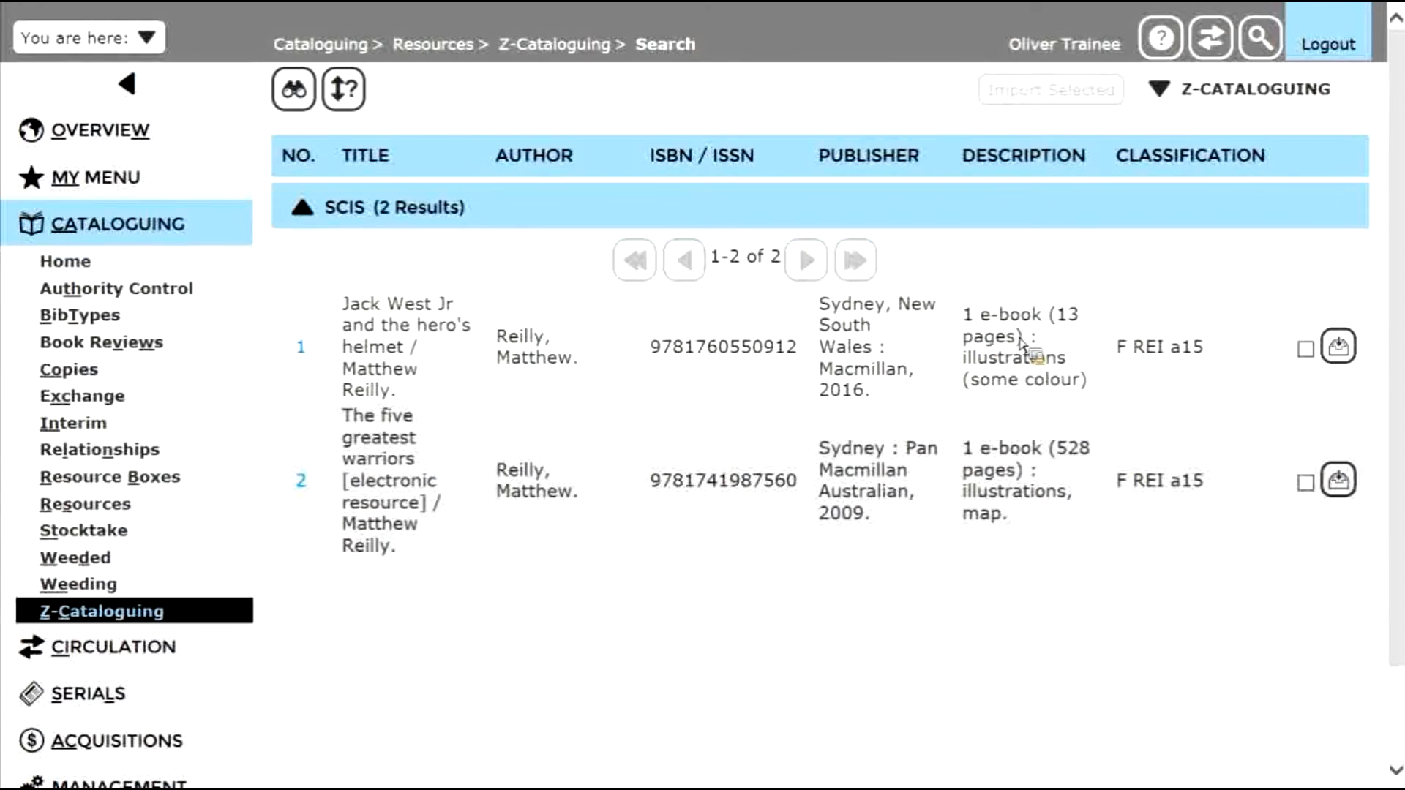
left_click(1351, 355)
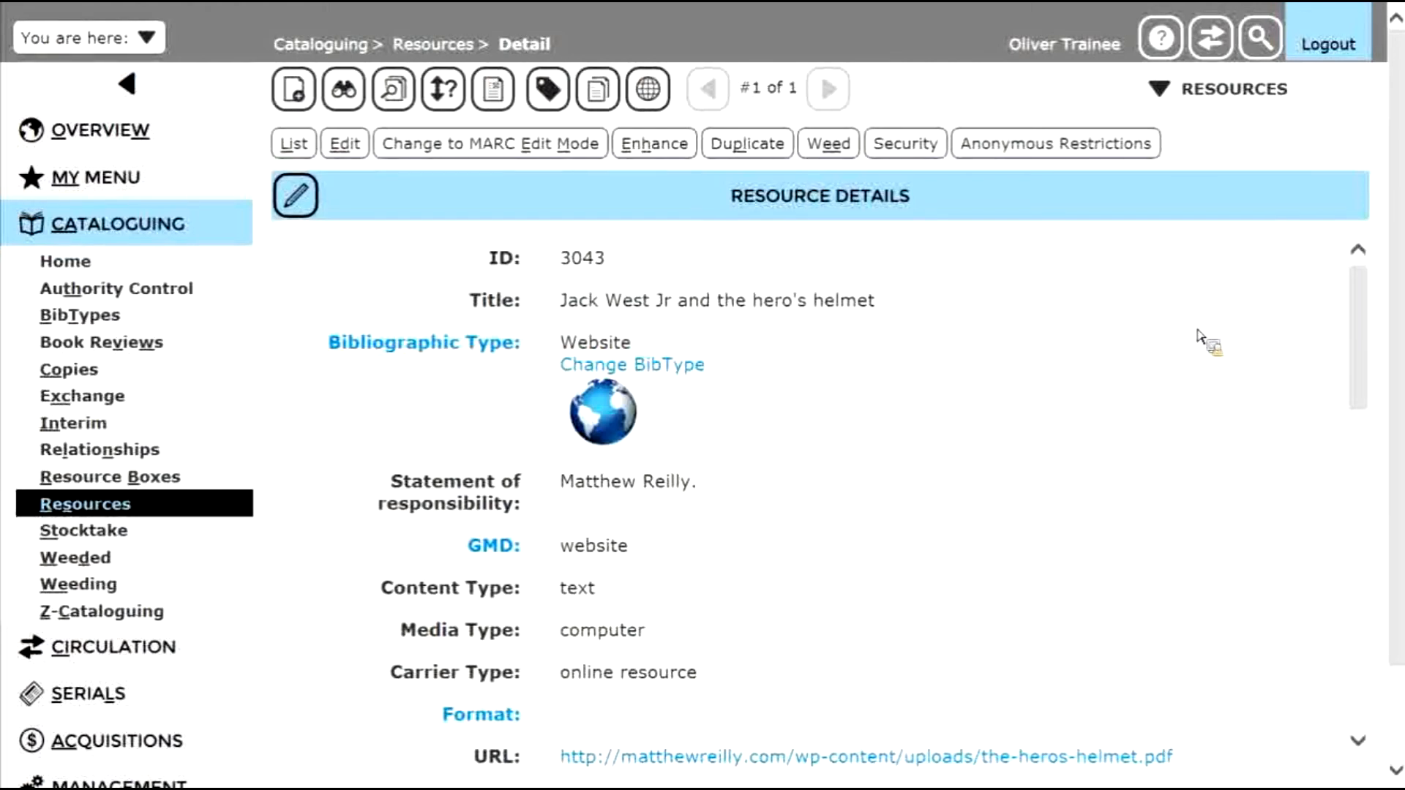
left_click_drag(1359, 320, 1360, 335)
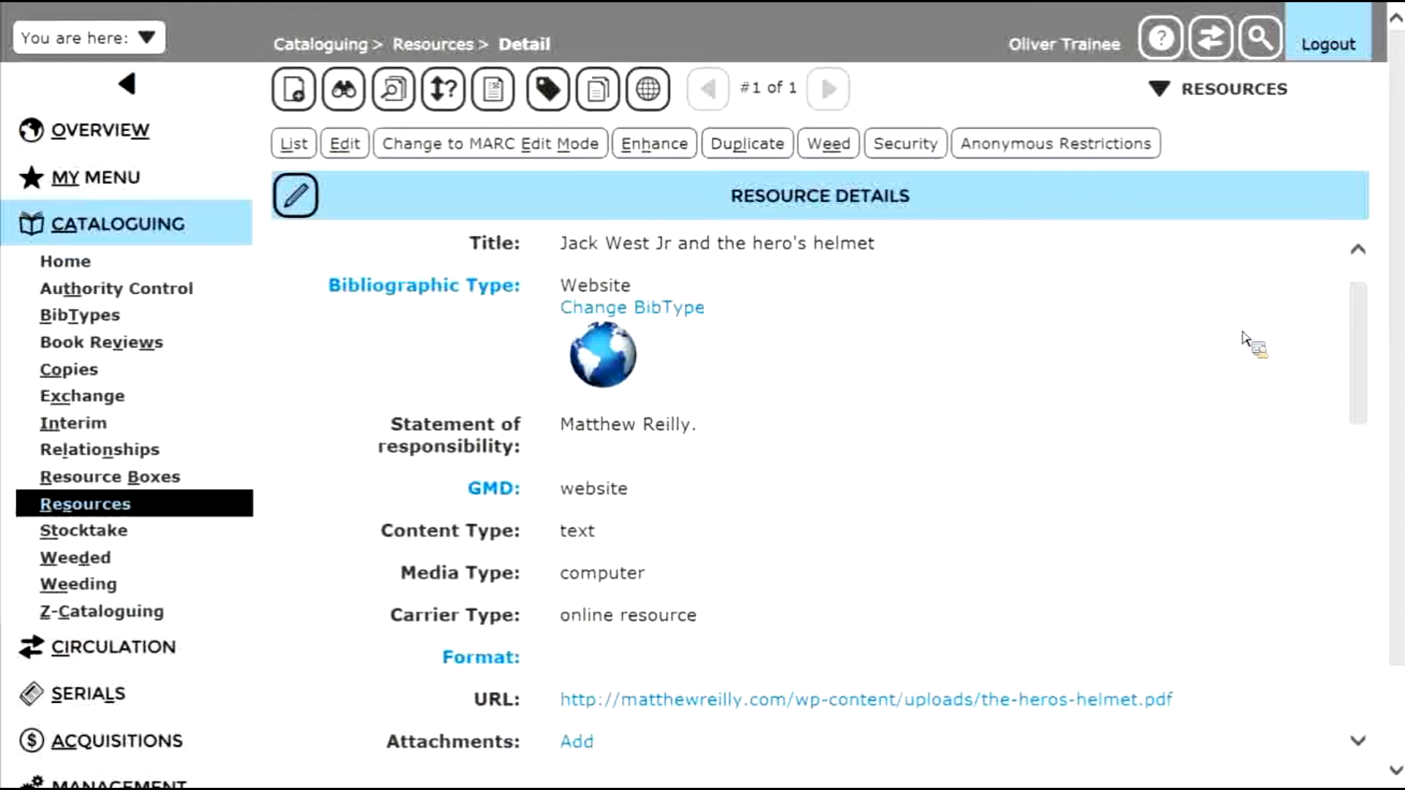
left_click_drag(1361, 326, 1362, 339)
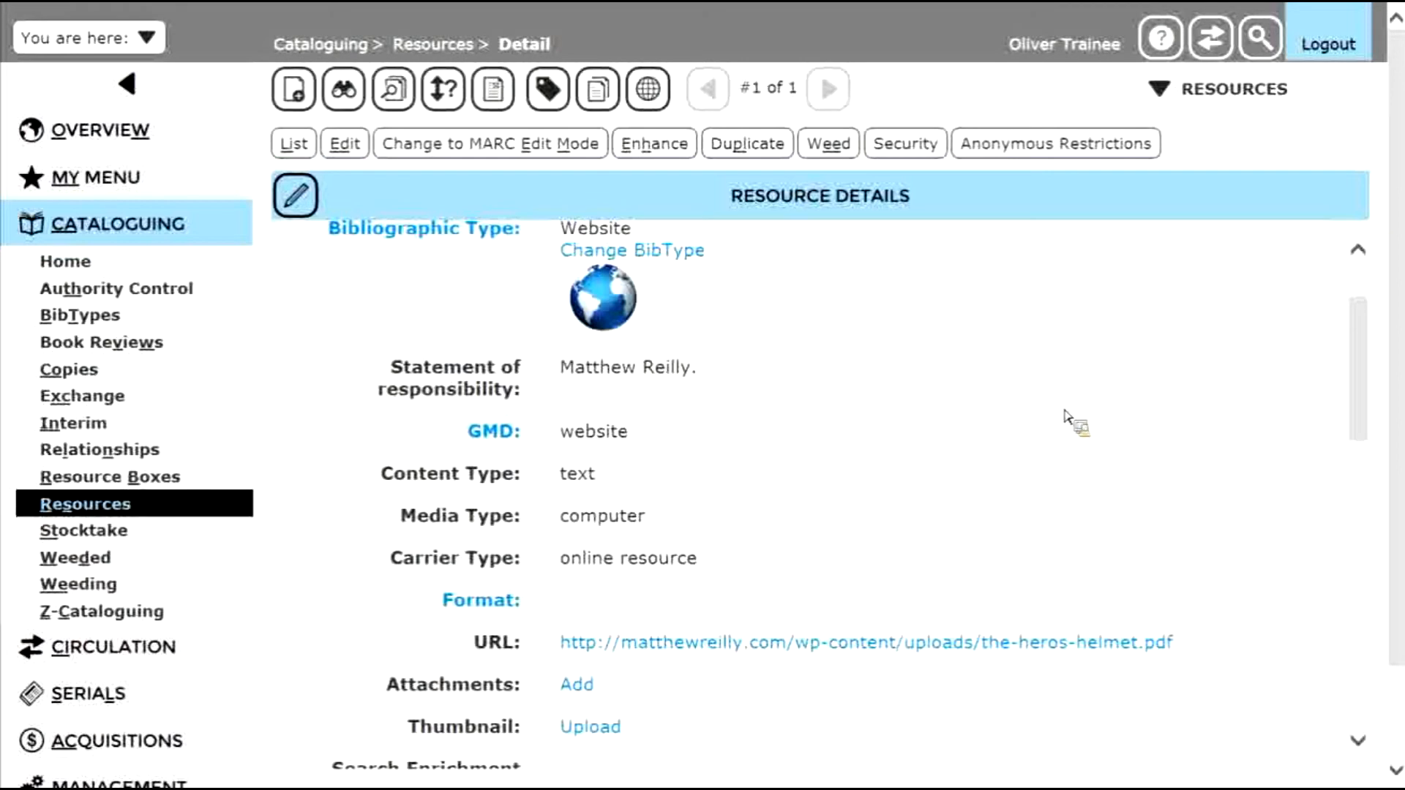
mouse_move(1359, 372)
left_mouse_down()
mouse_move(1363, 333)
mouse_move(1370, 348)
left_mouse_up()
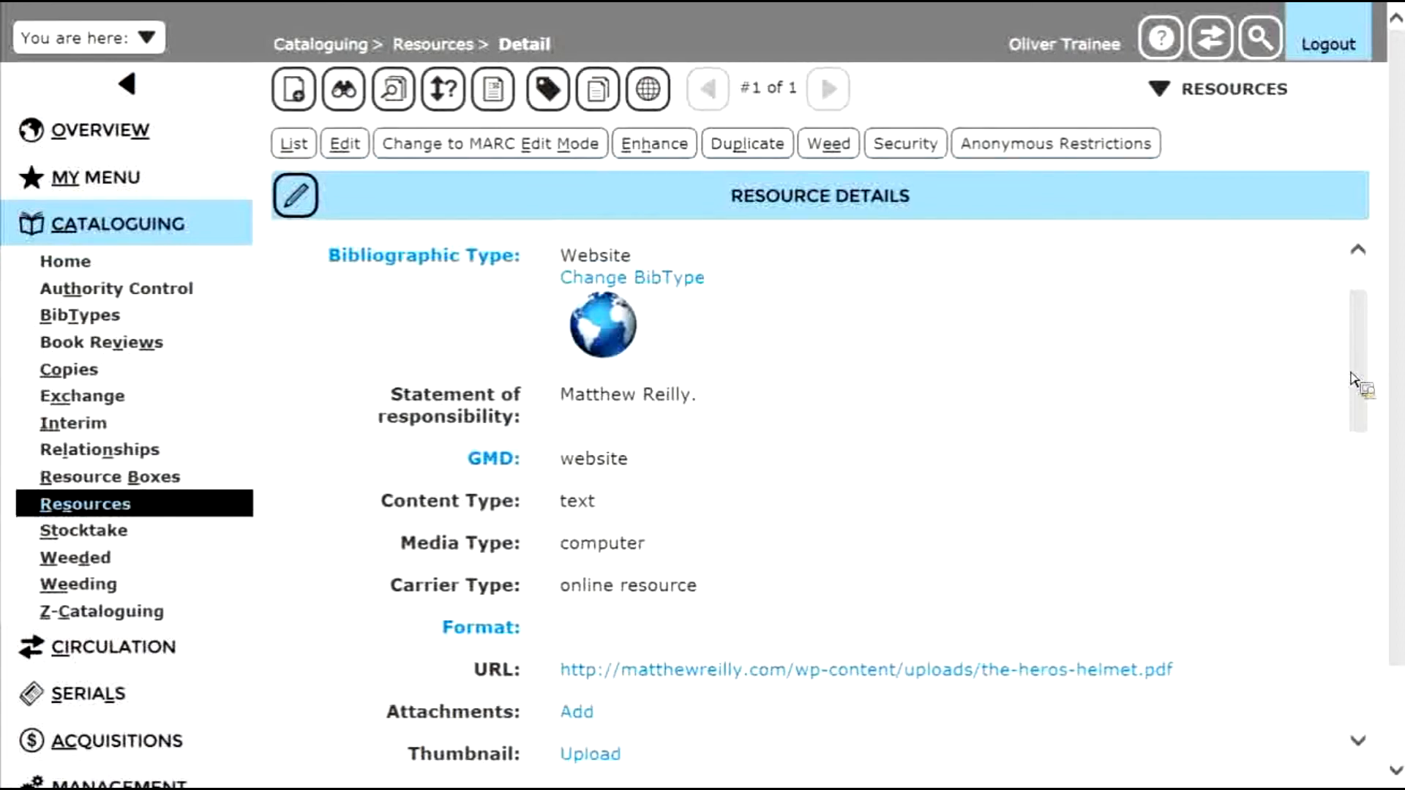
scroll(1371, 392, "up", 2)
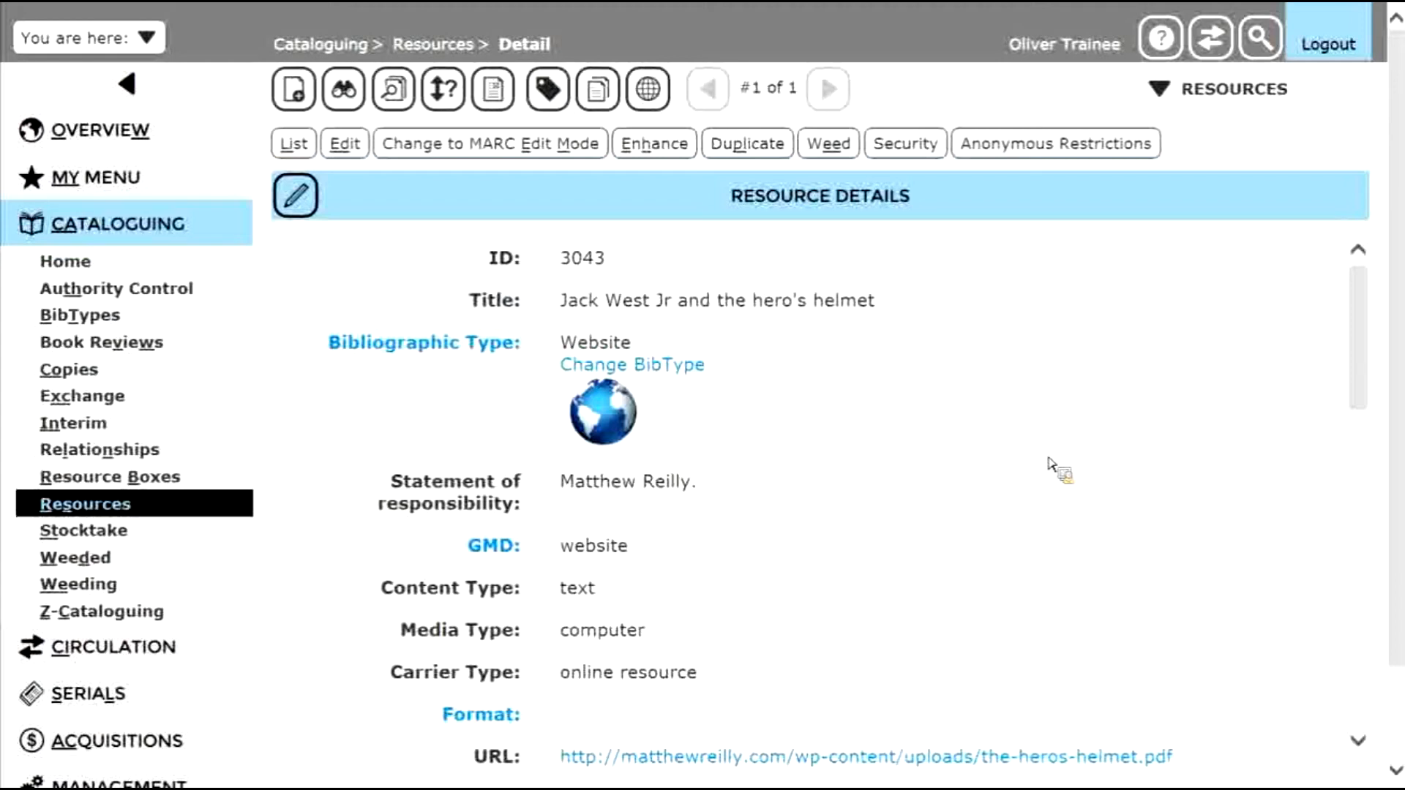
- Search Z-Cataloguing for SCIS number 1777490, import the Spirit of ANZAC Centenary Experience 360 explorer record and check its related URLs
left_click(128, 619)
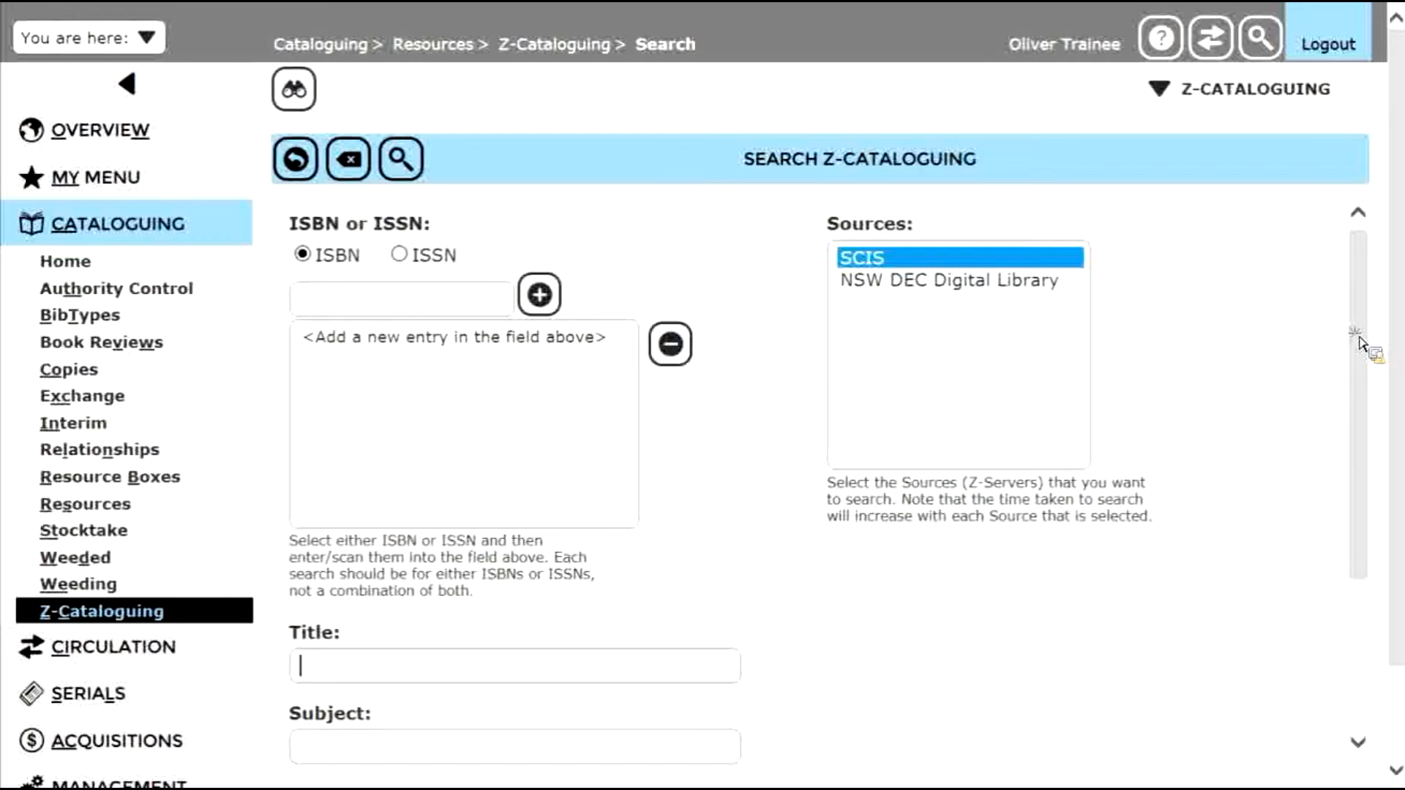
scroll(1359, 344, "down", 3)
left_click(358, 667)
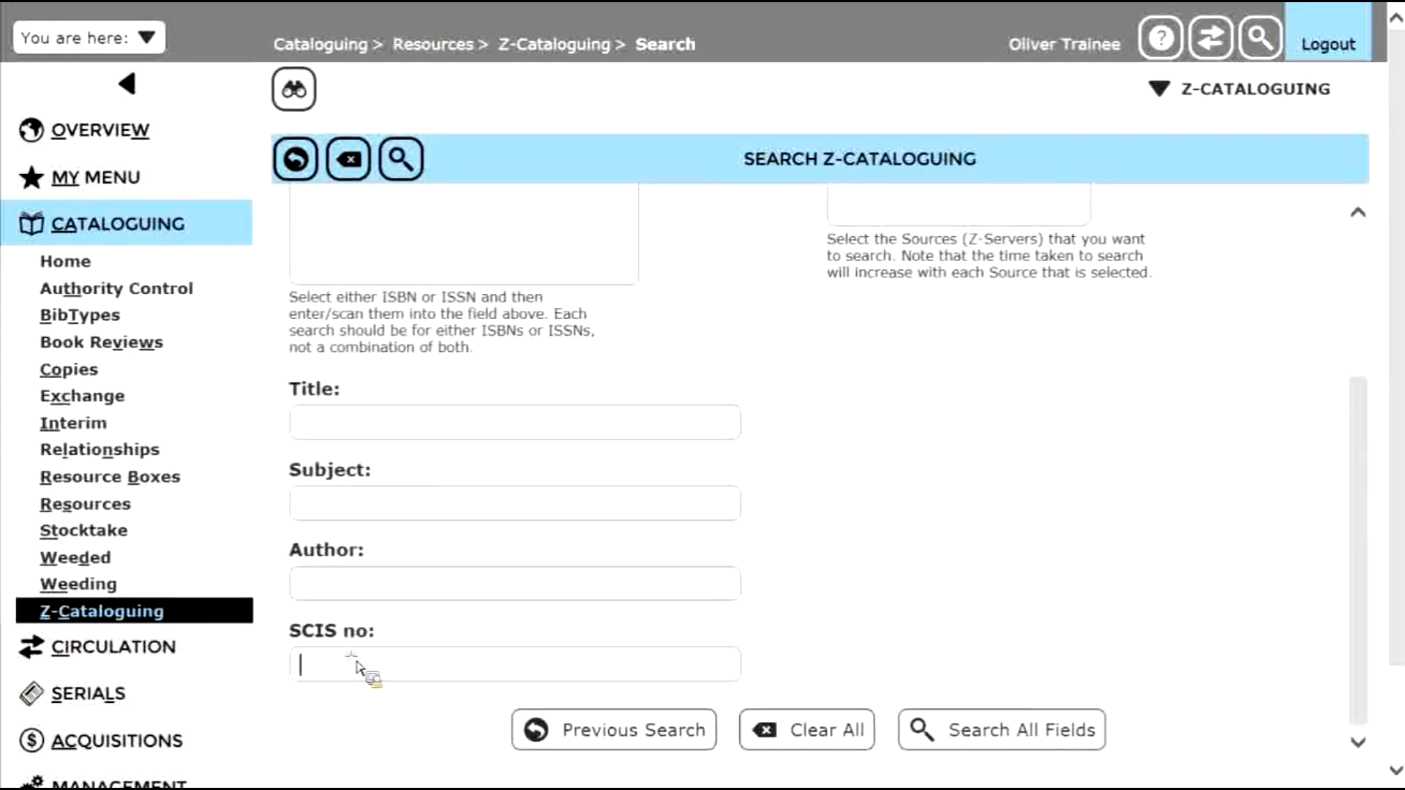
type("1777490")
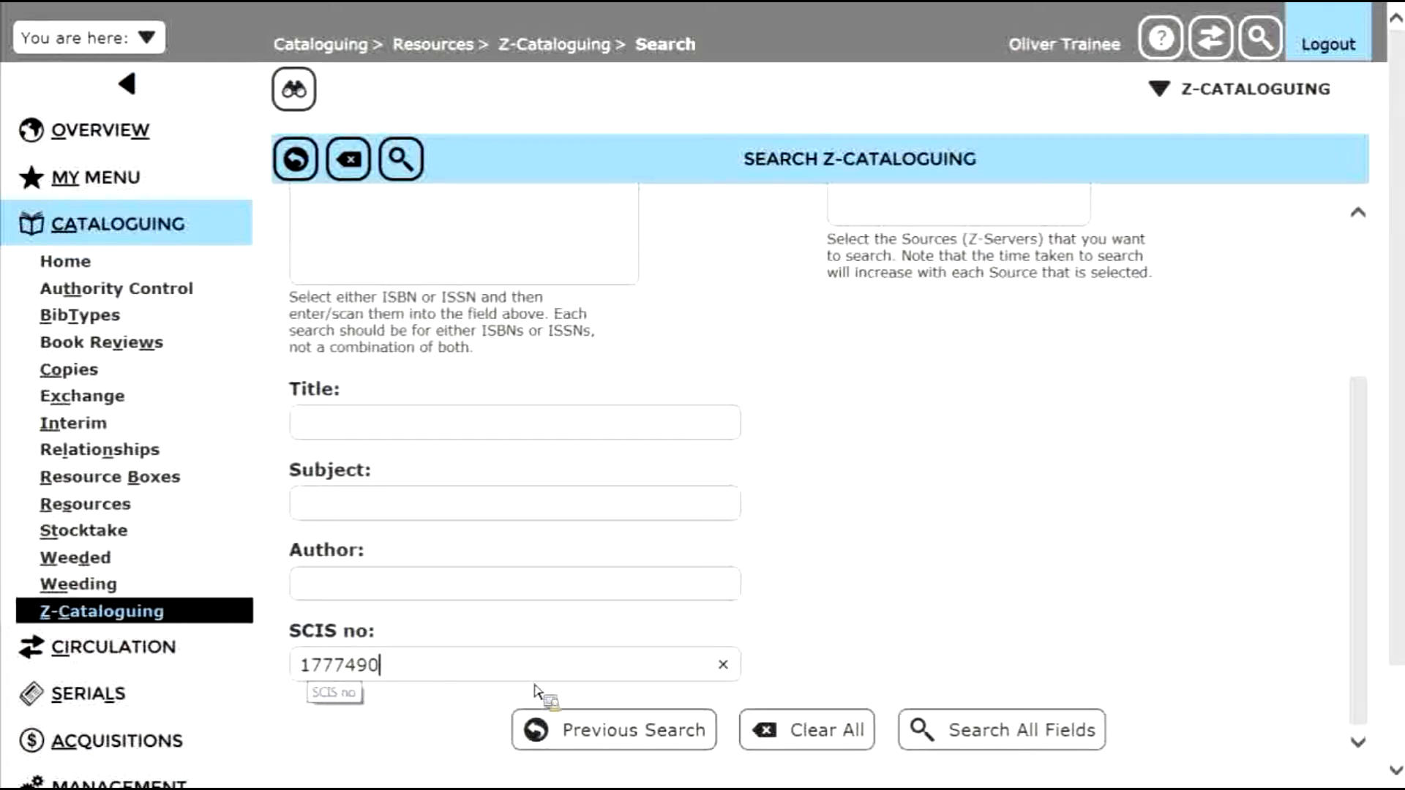
left_click(955, 731)
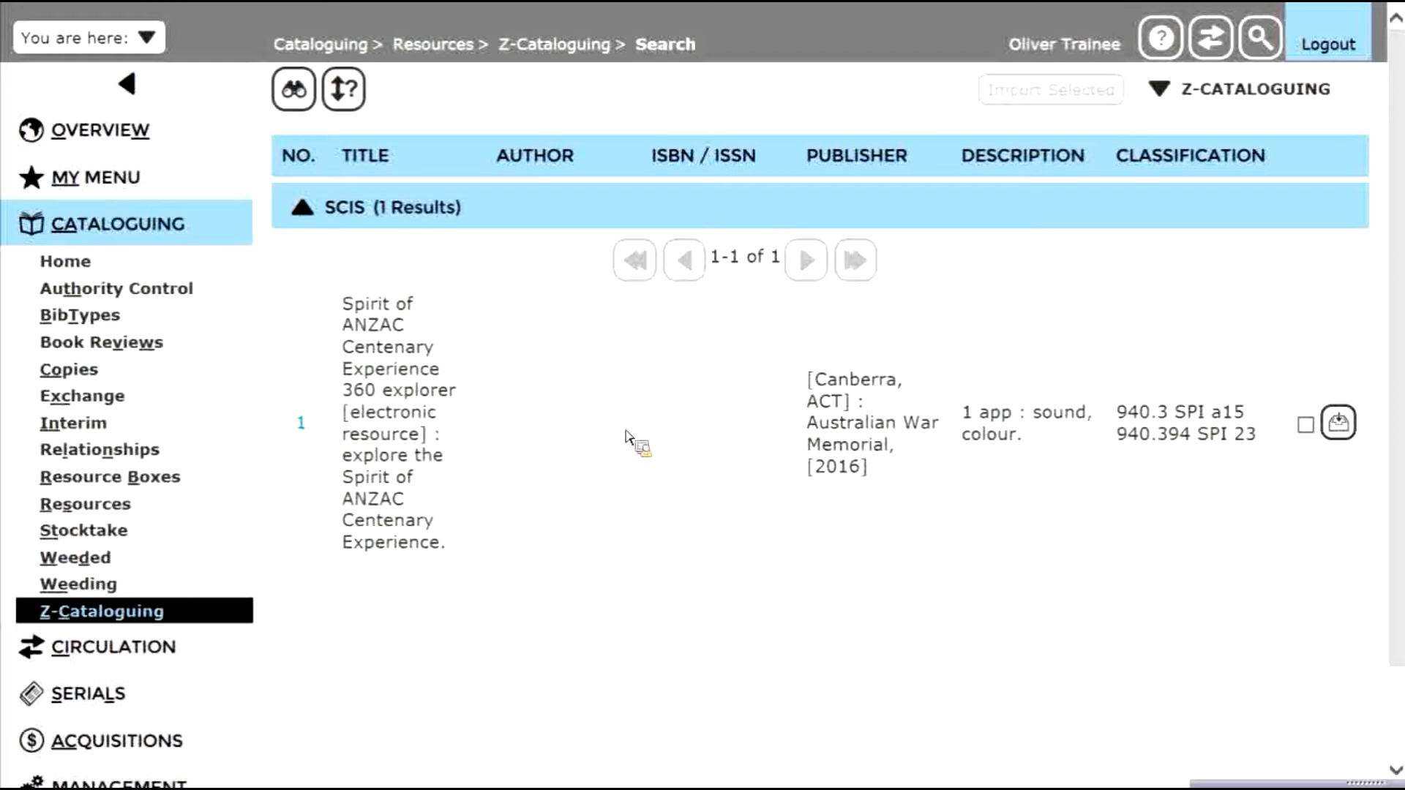
left_click(1338, 423)
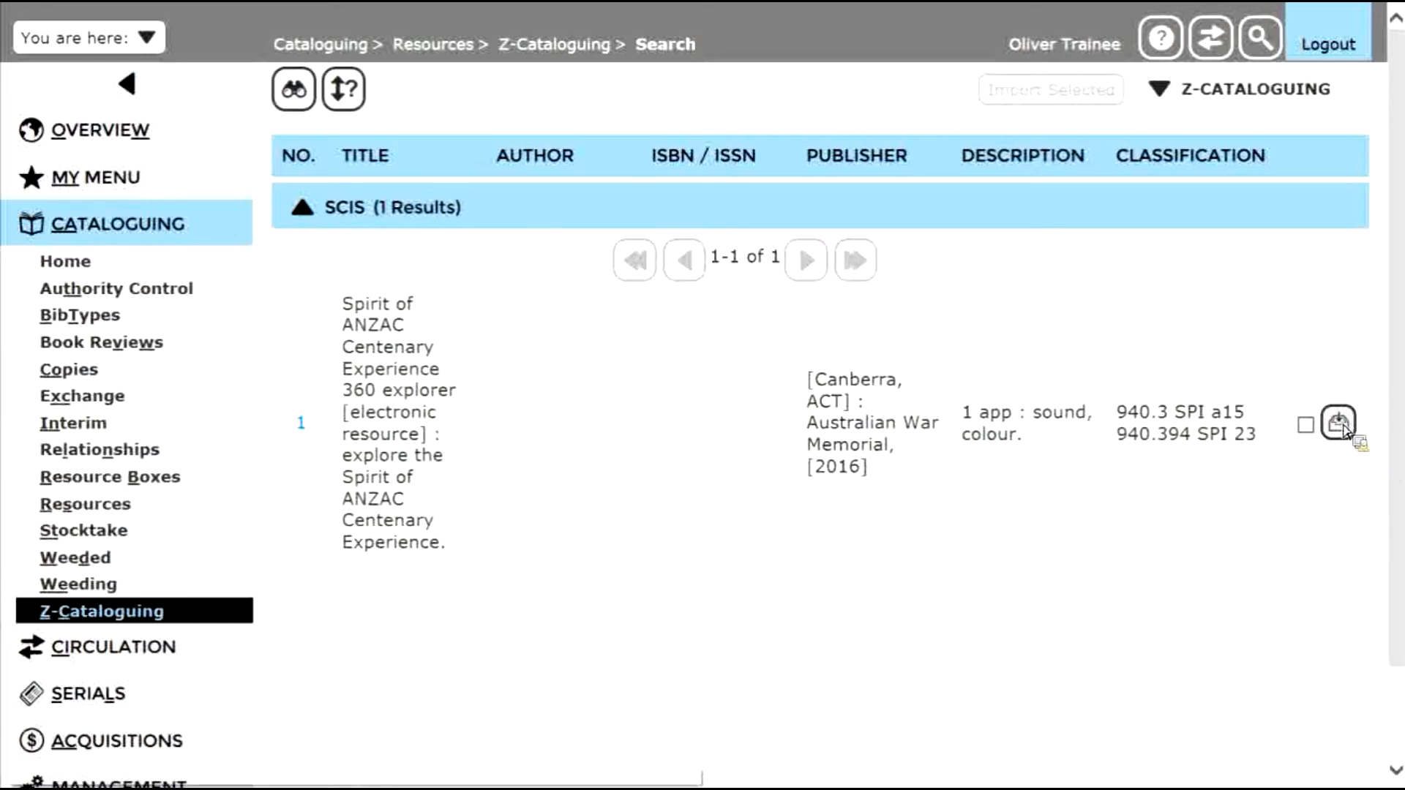
left_click_drag(1367, 381, 1380, 467)
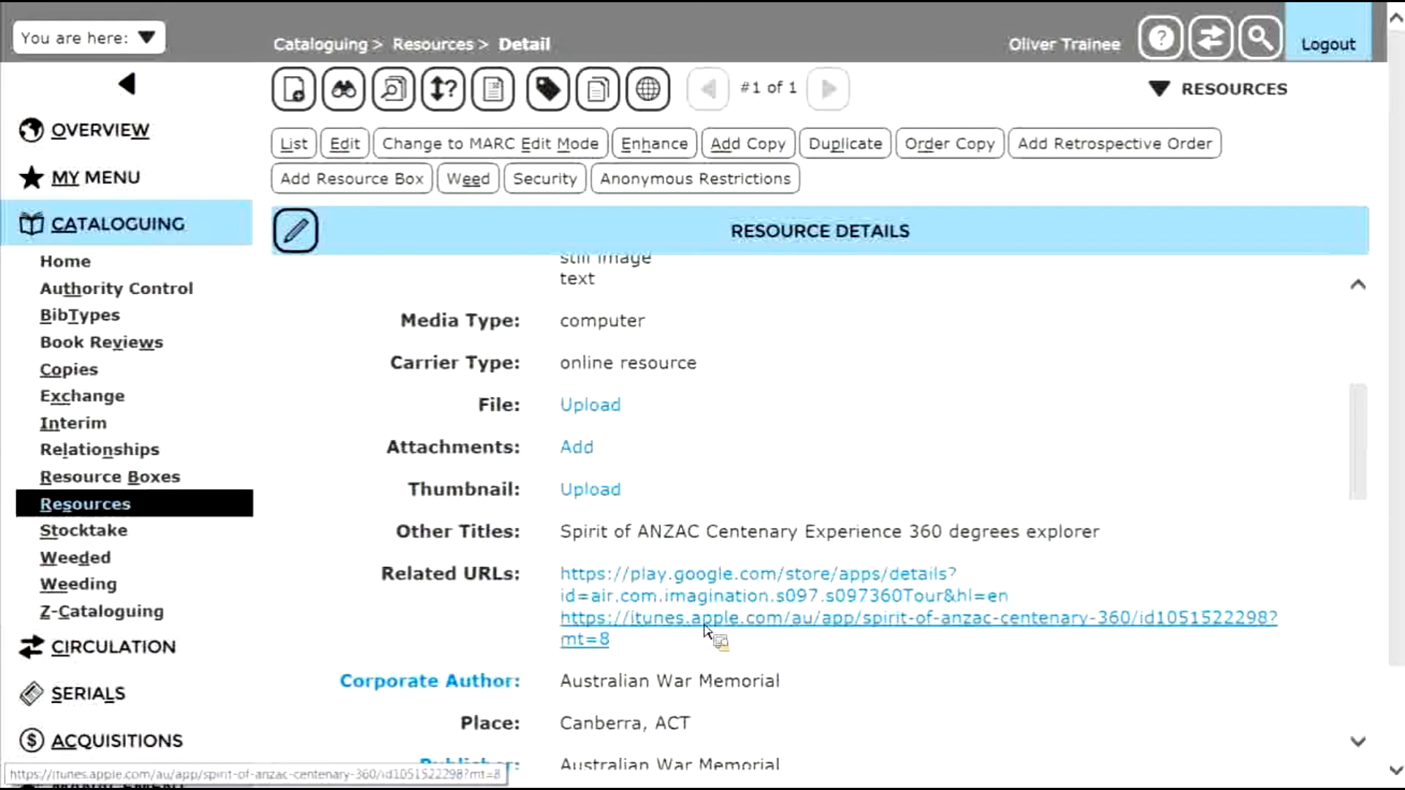
left_click_drag(1365, 454, 1352, 344)
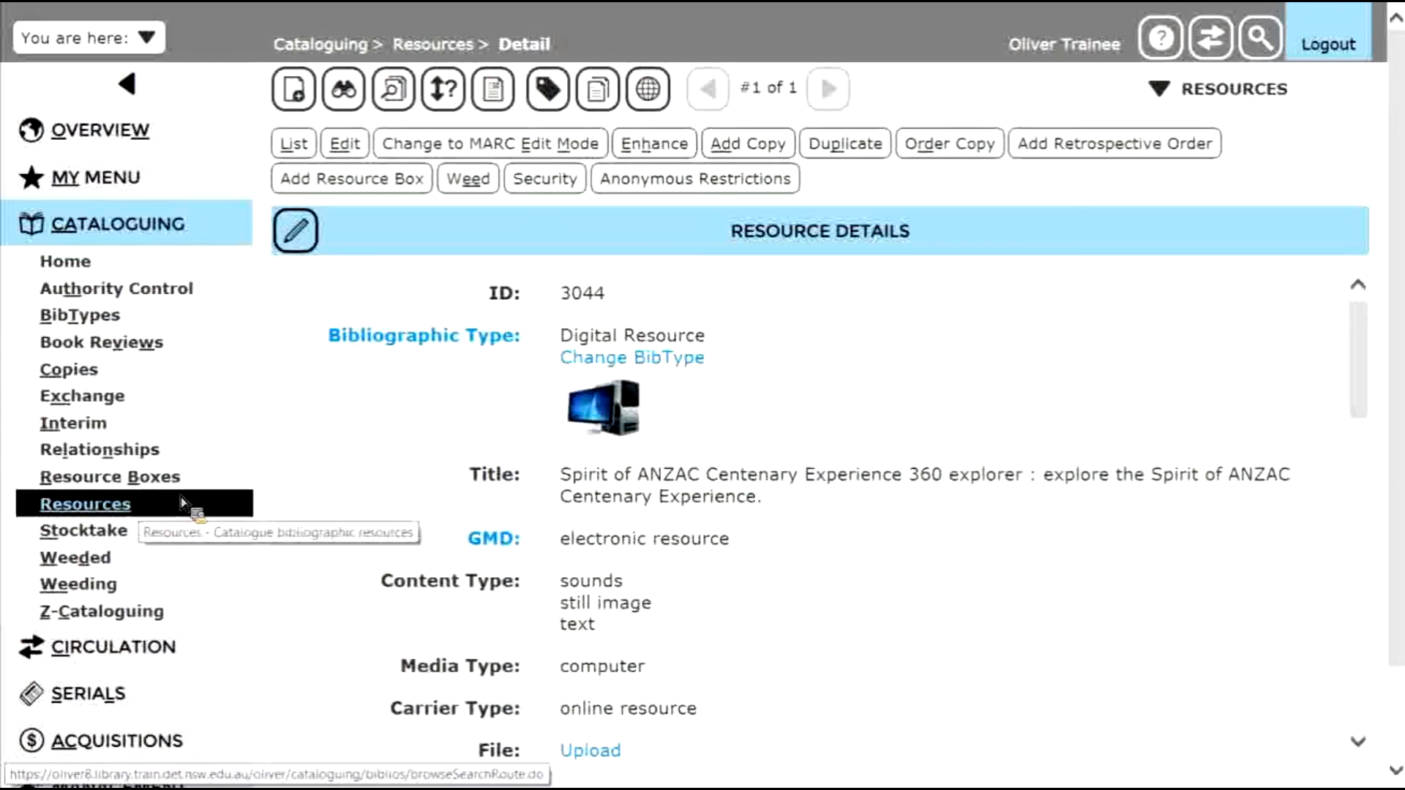
- Start adding a new Digital Resource, checking for duplicates of the title "surrogacy issues"
left_click(297, 93)
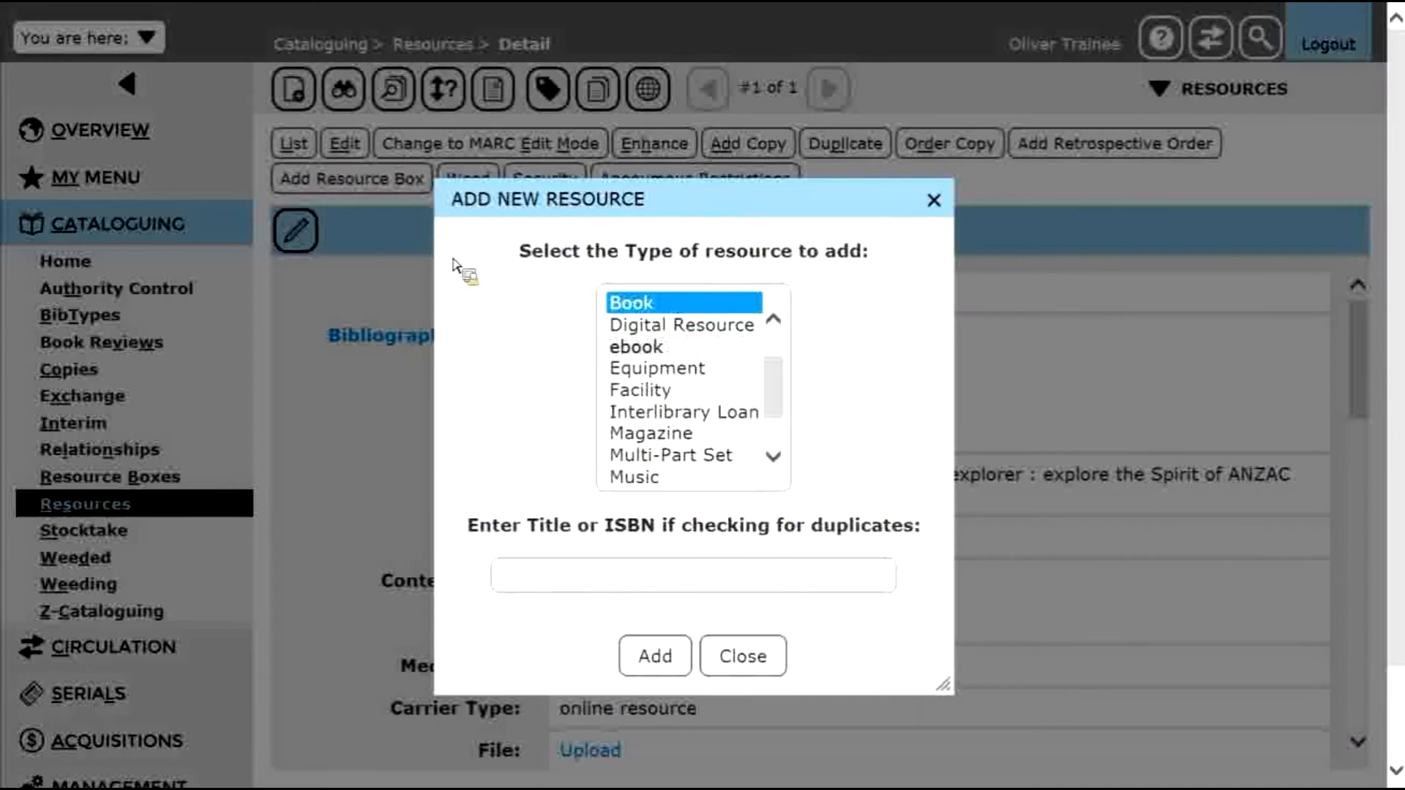
left_click(633, 328)
left_click(542, 589)
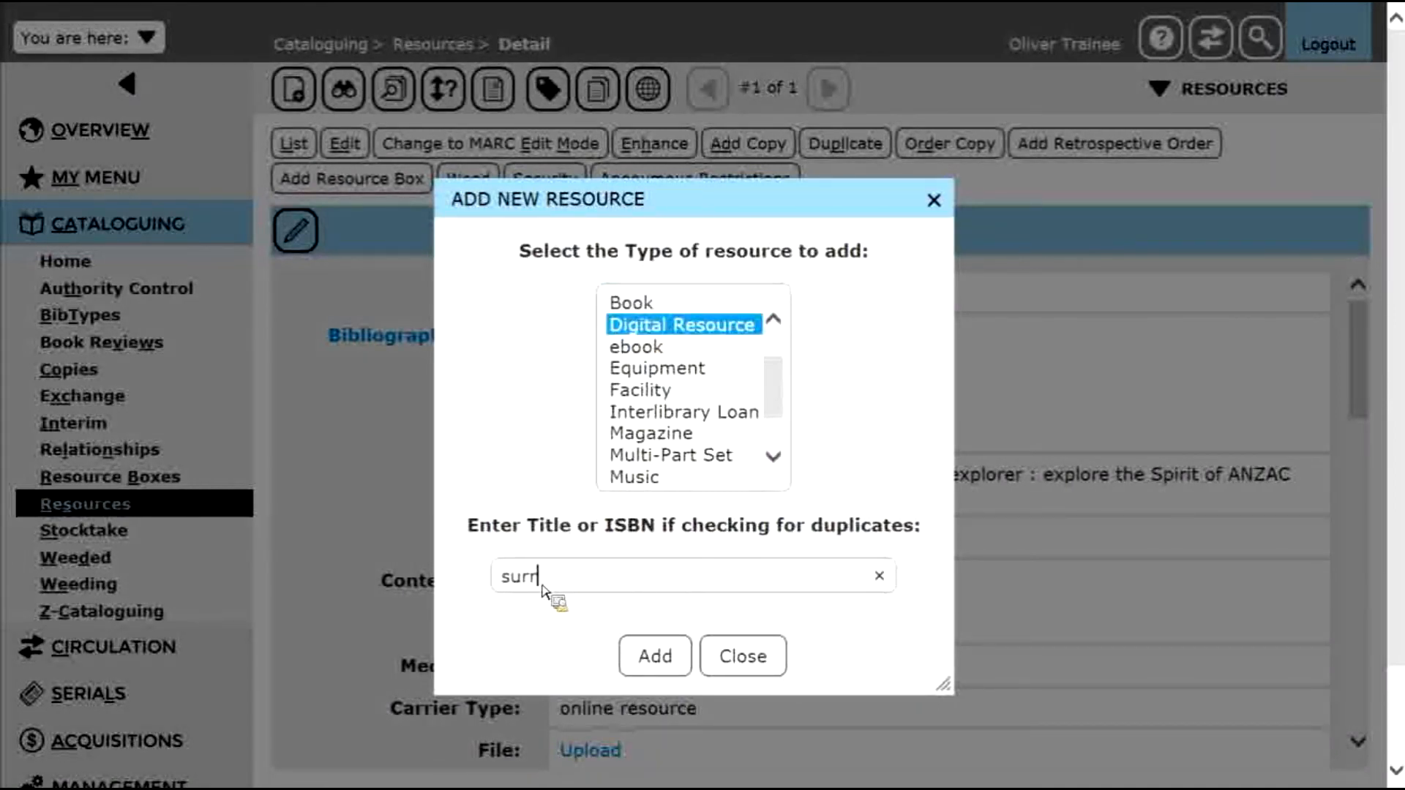
type("surrogacy issues")
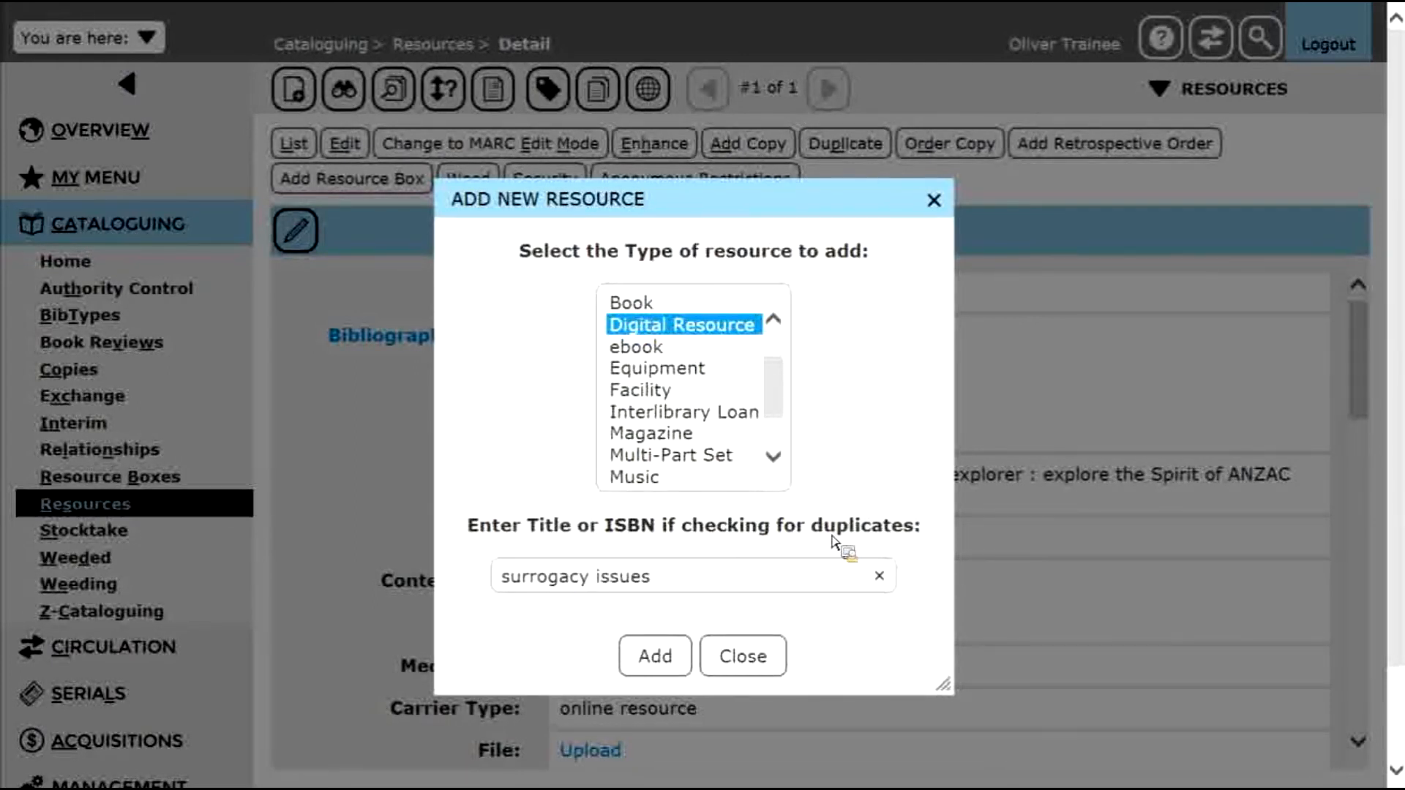
left_click(656, 656)
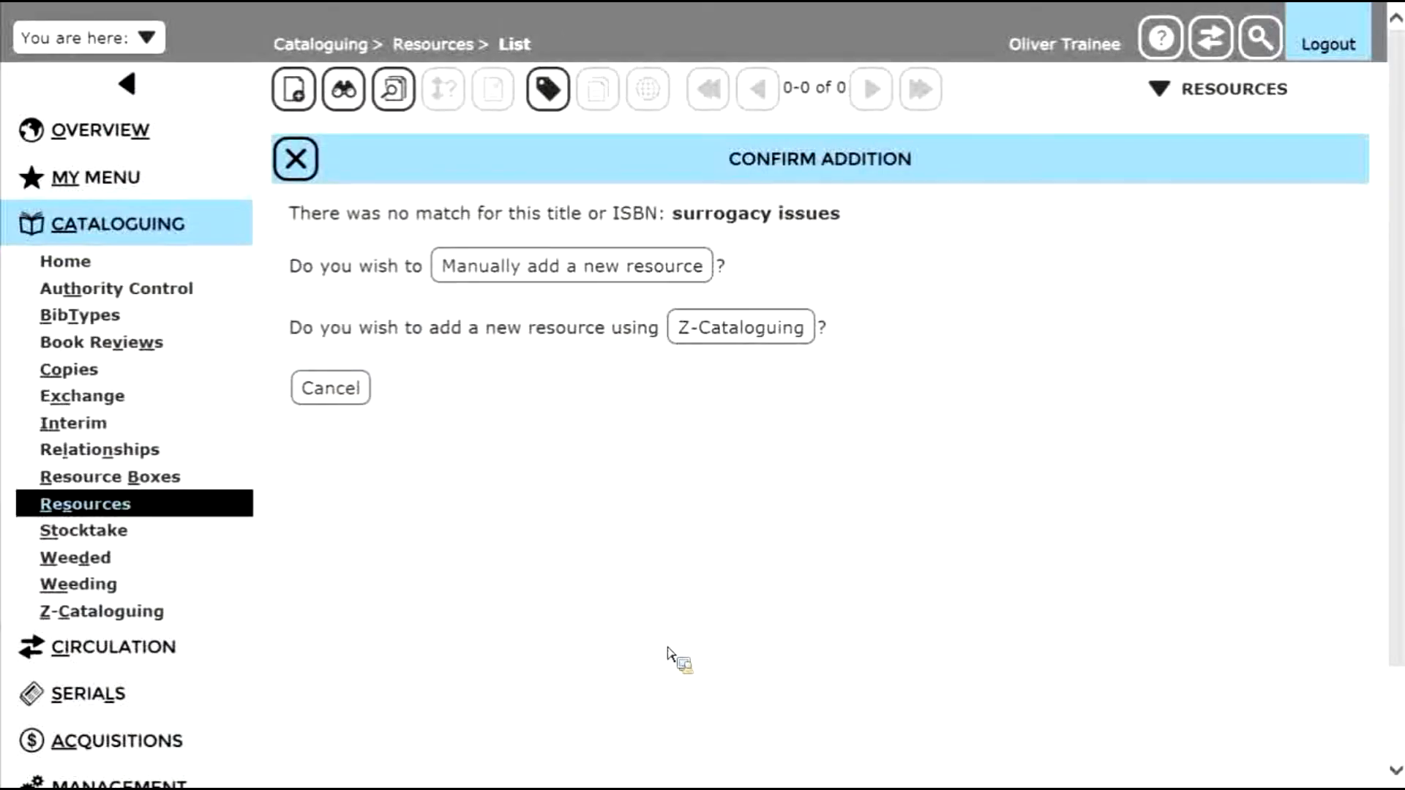
- Import the Surrogacy issues e-book record through Z-Cataloguing and check its thumbnail and search enrichment image
left_click(778, 332)
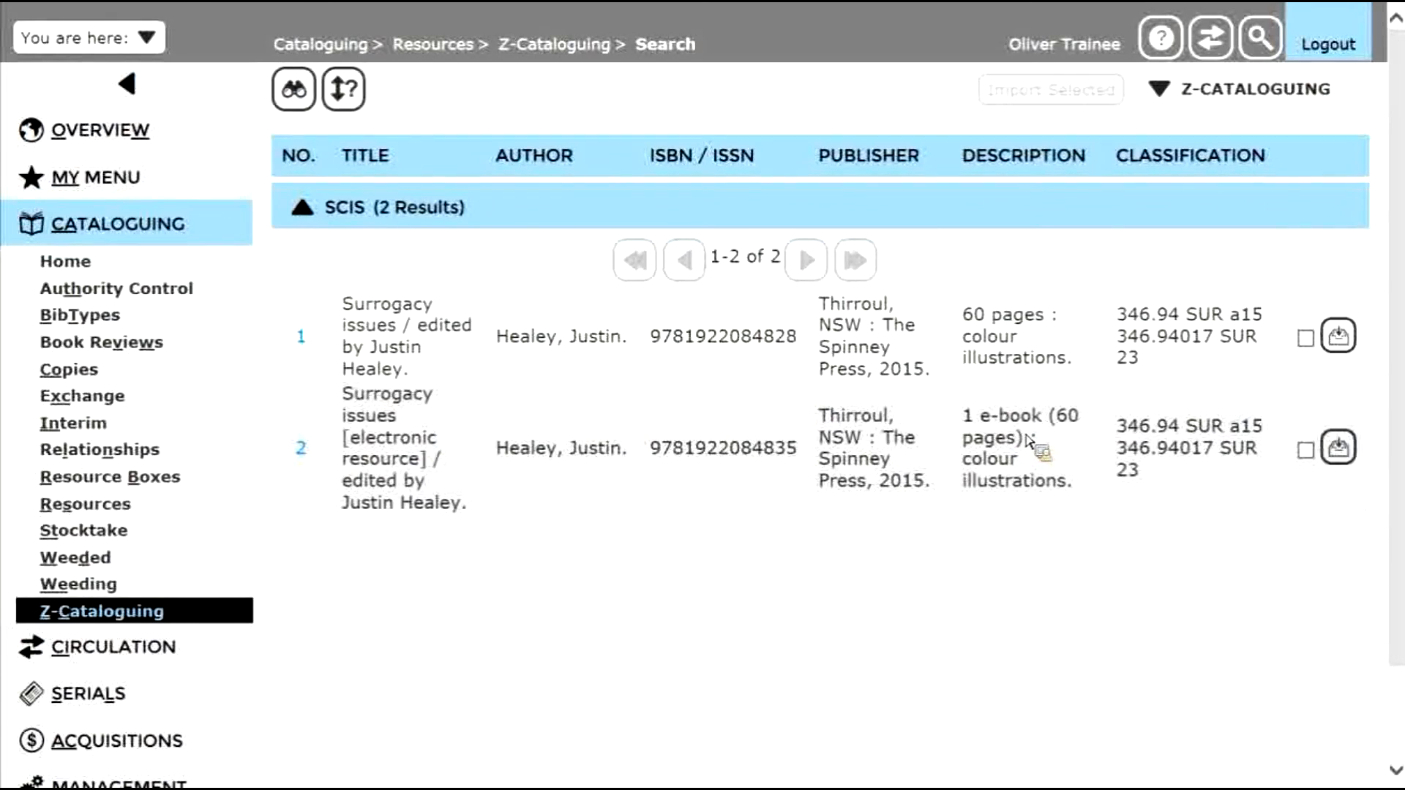
left_click(1348, 450)
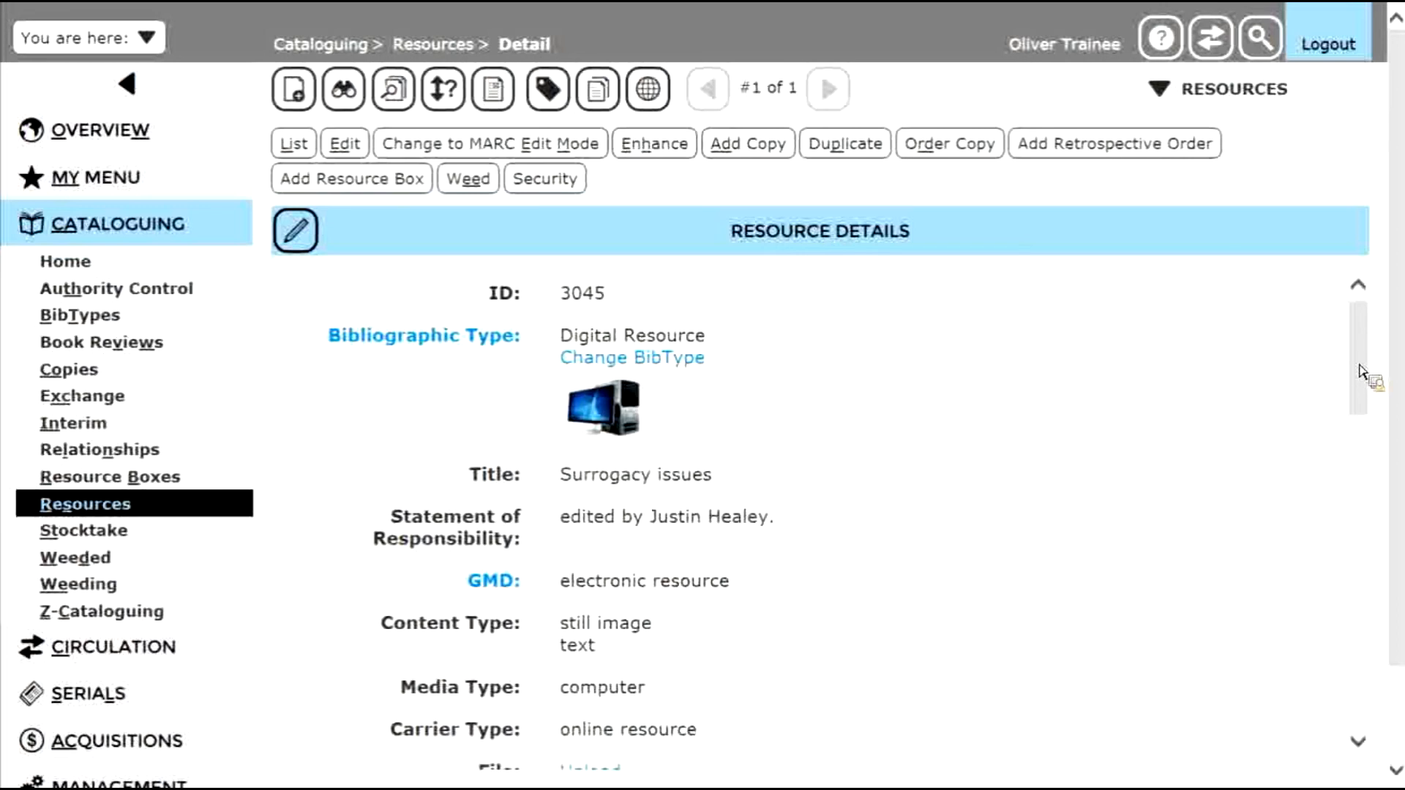
scroll(1364, 368, "down", 3)
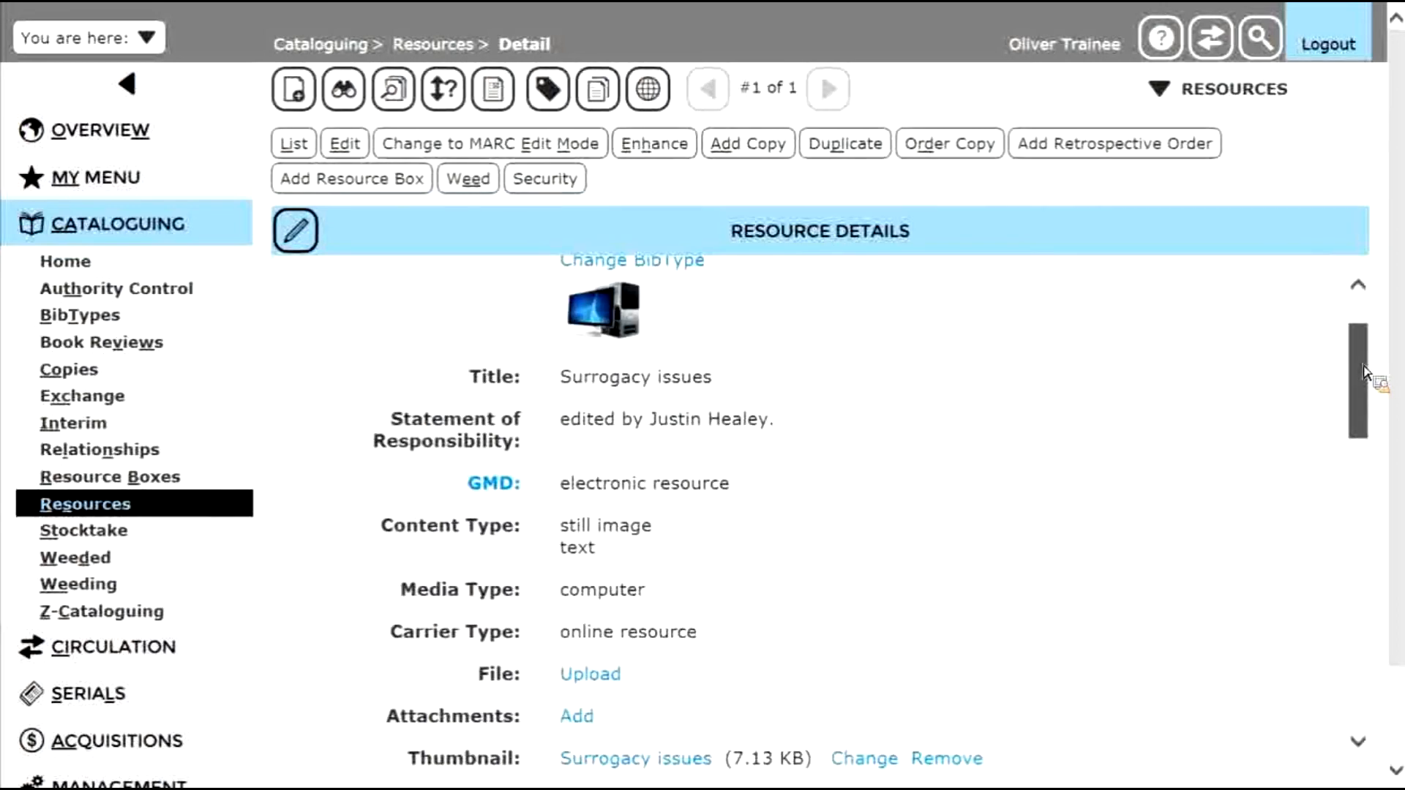
left_click_drag(1368, 398, 1371, 469)
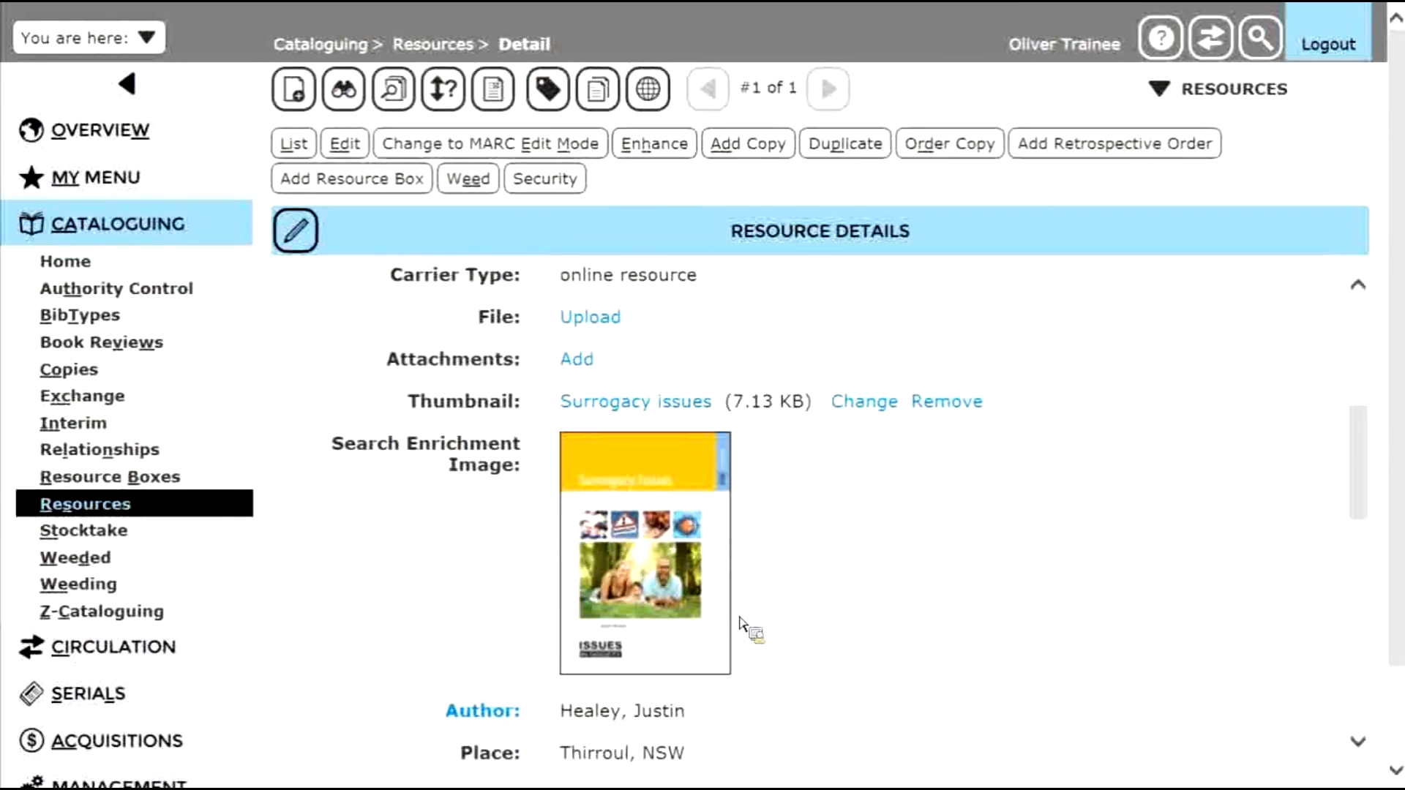
- Upload the PDF Surrogacy Issues Vol 391 as an attachment to the record, with the description "Surrogacy Issues Vol 391"
left_click_drag(1369, 449, 1367, 386)
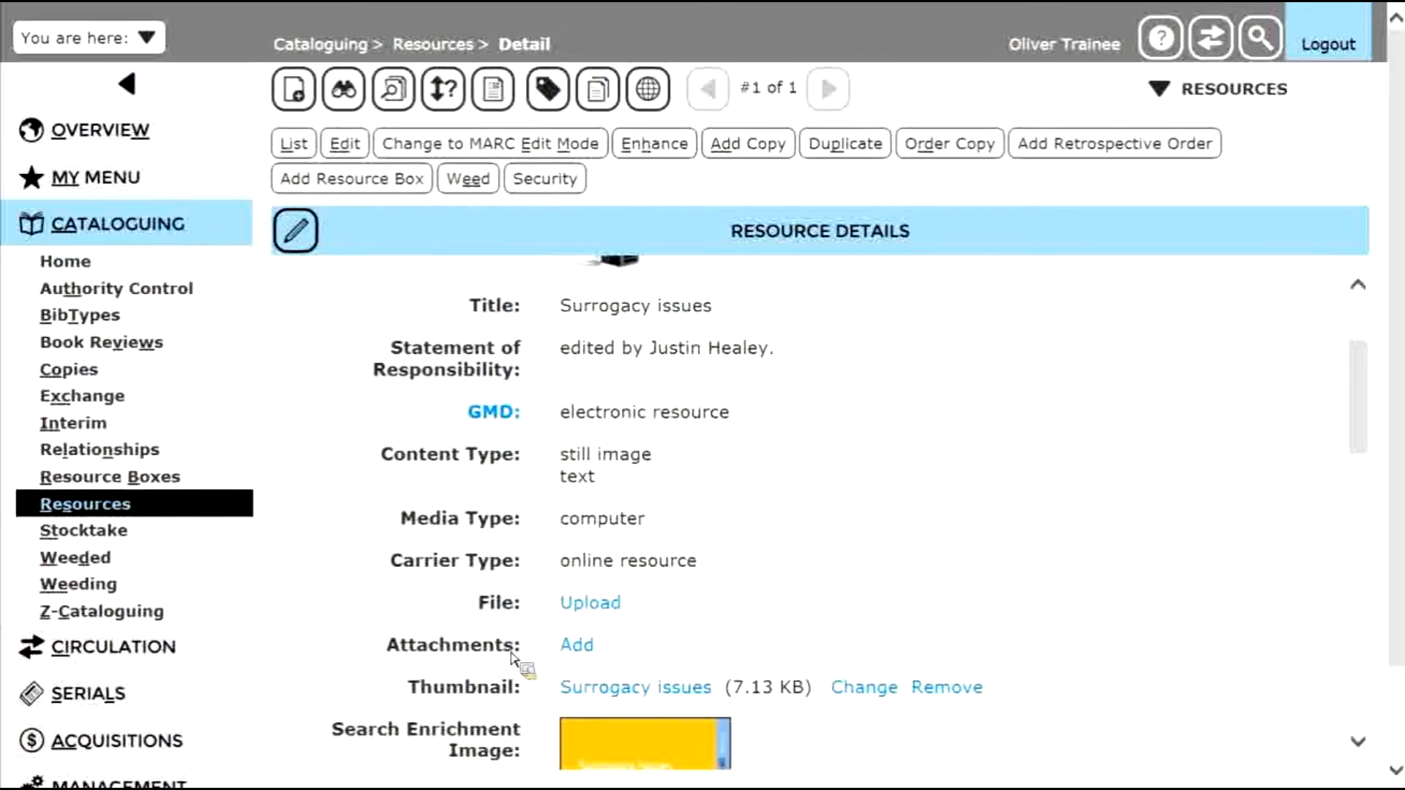
left_click(578, 645)
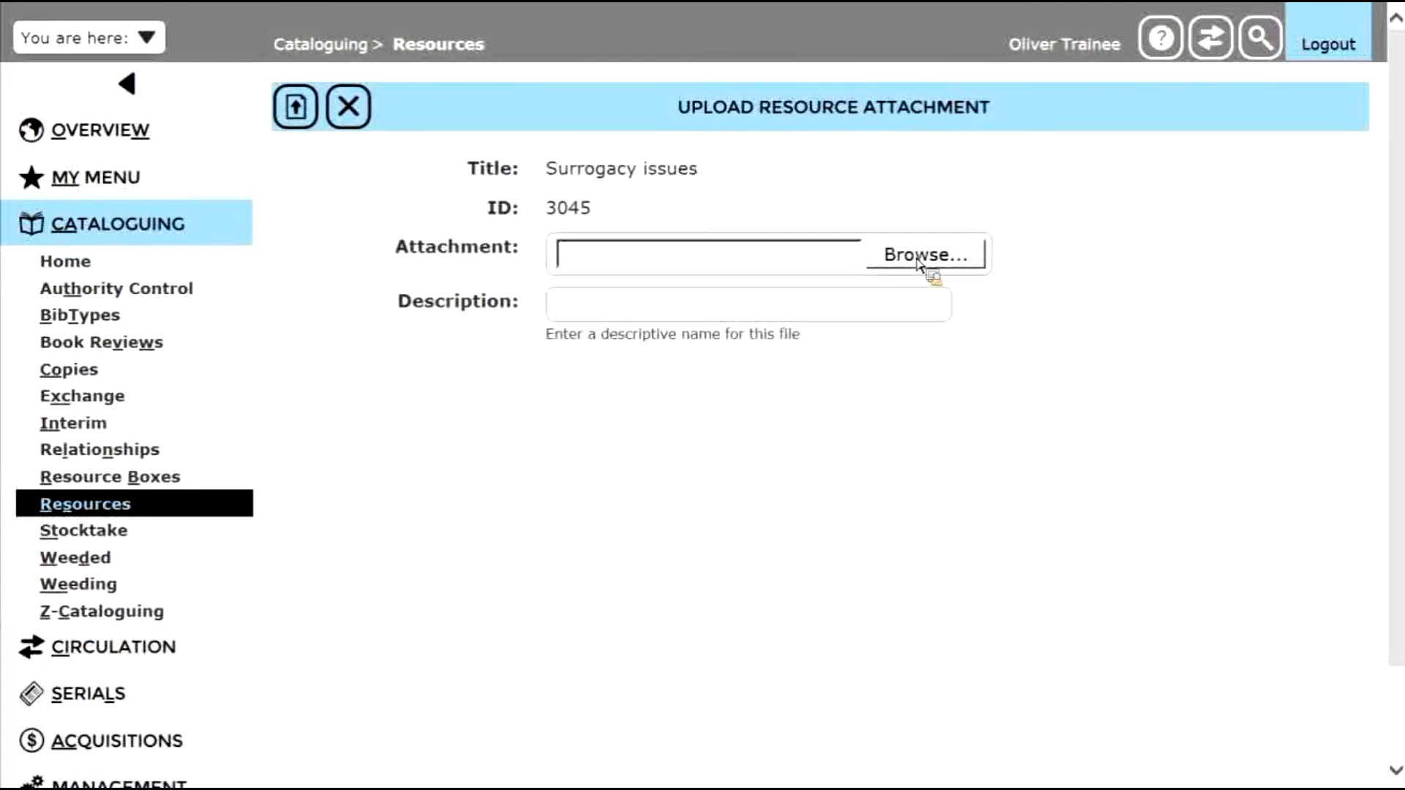
left_click(918, 257)
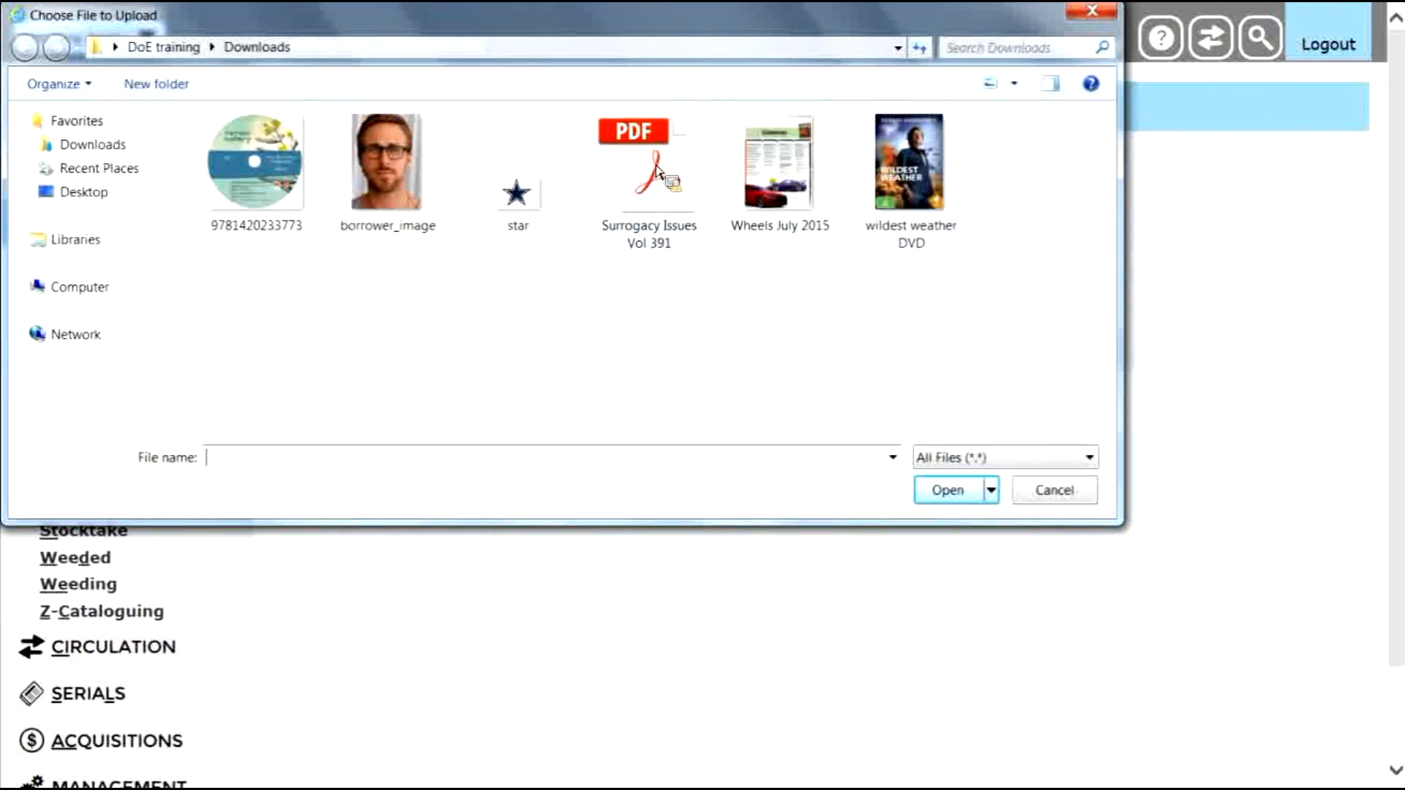
left_click(656, 173)
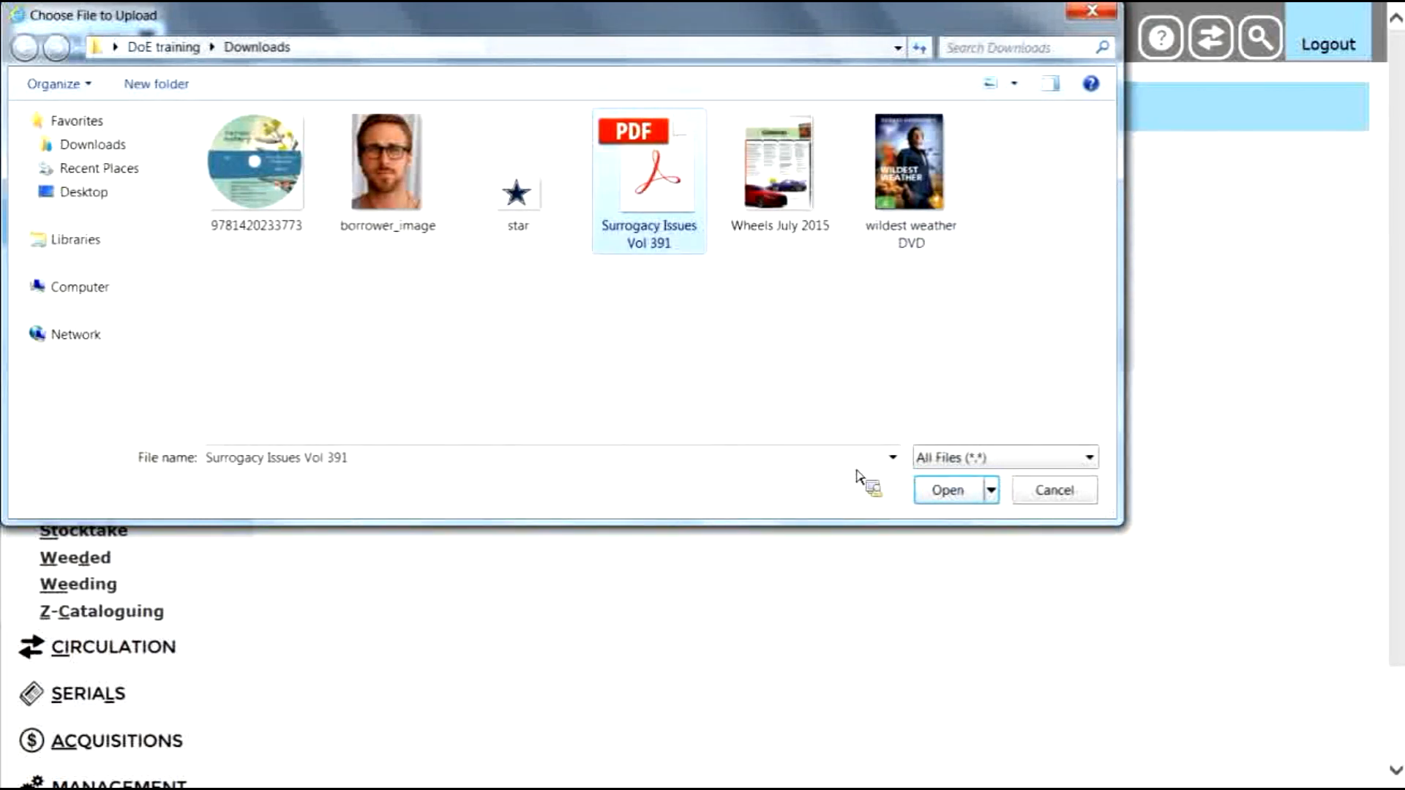
left_click(947, 490)
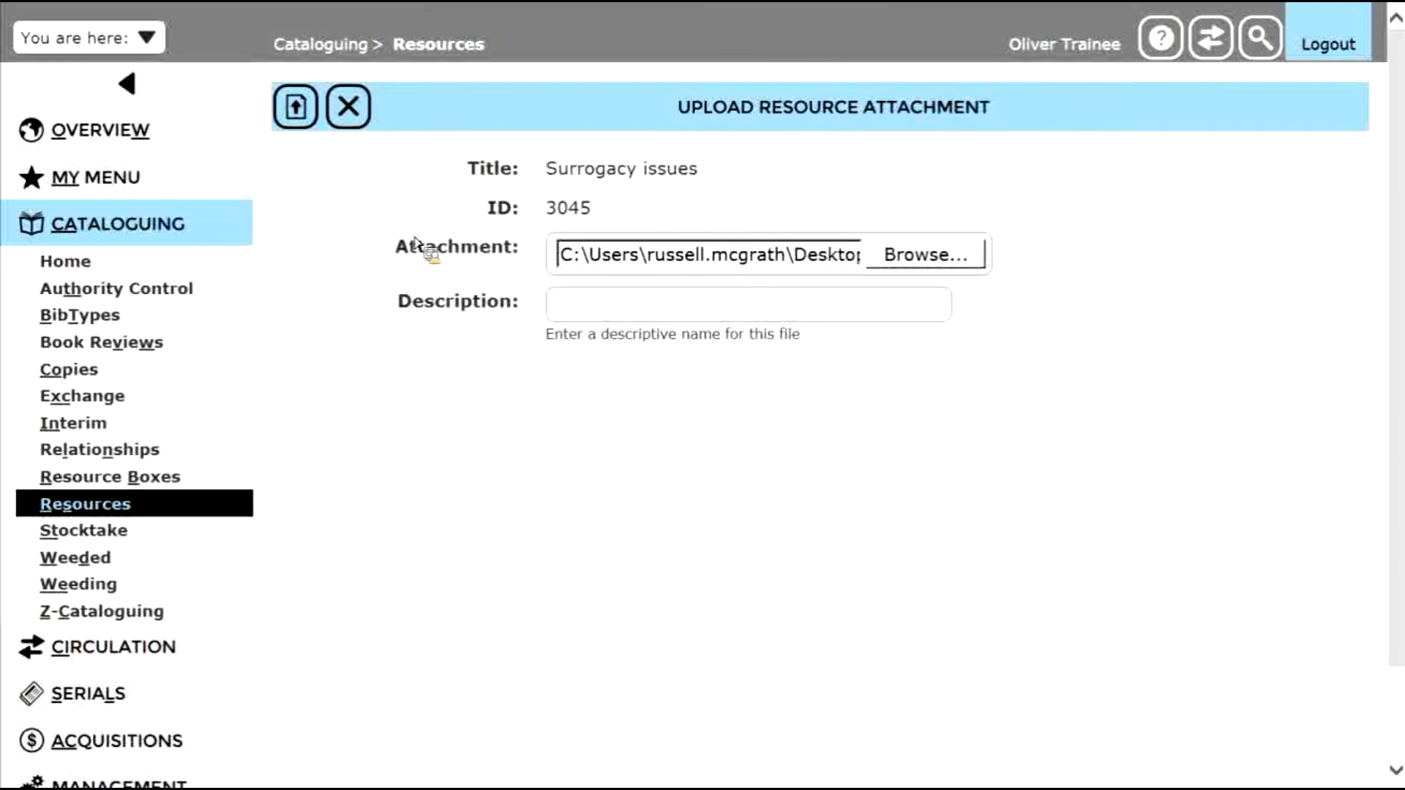
left_click(641, 310)
left_click(821, 315)
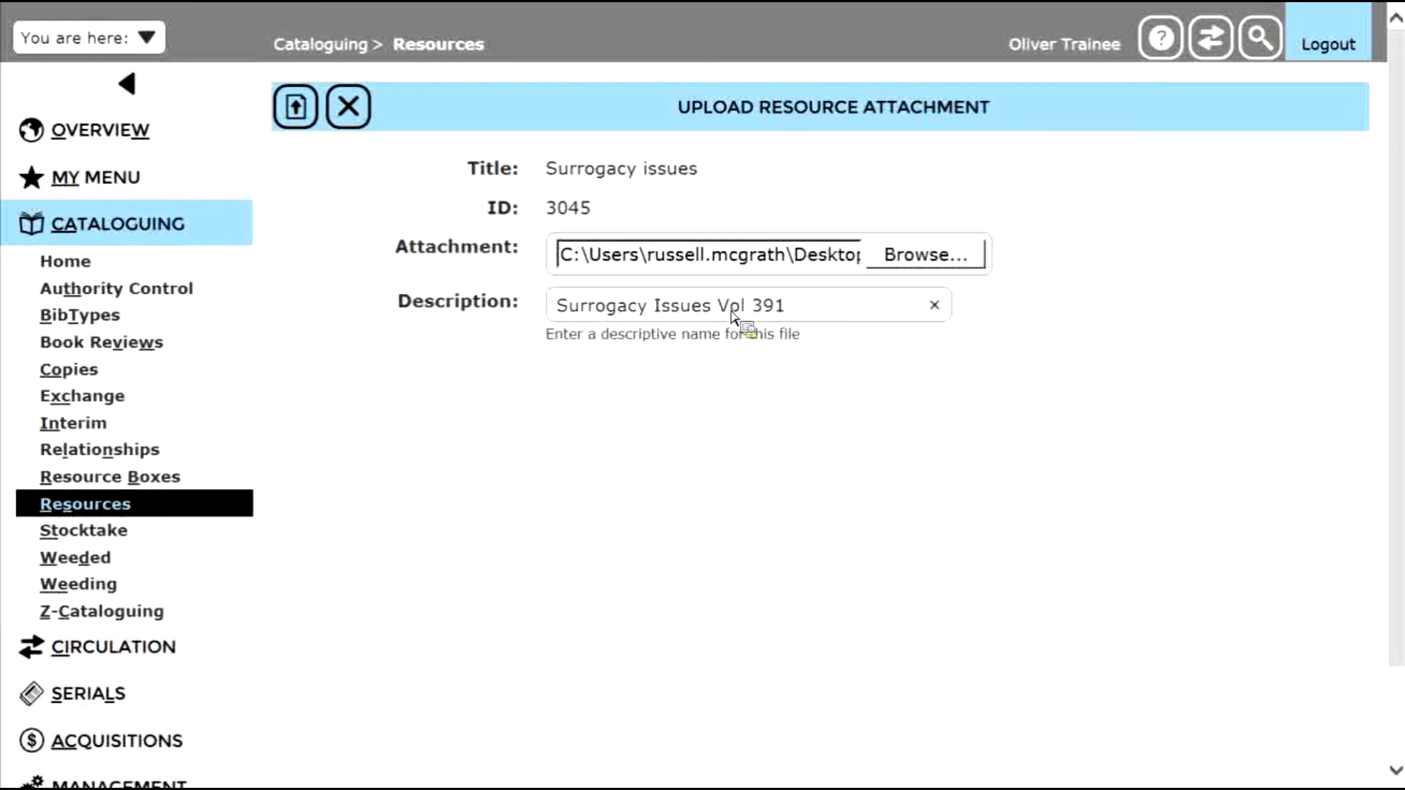
left_click(300, 117)
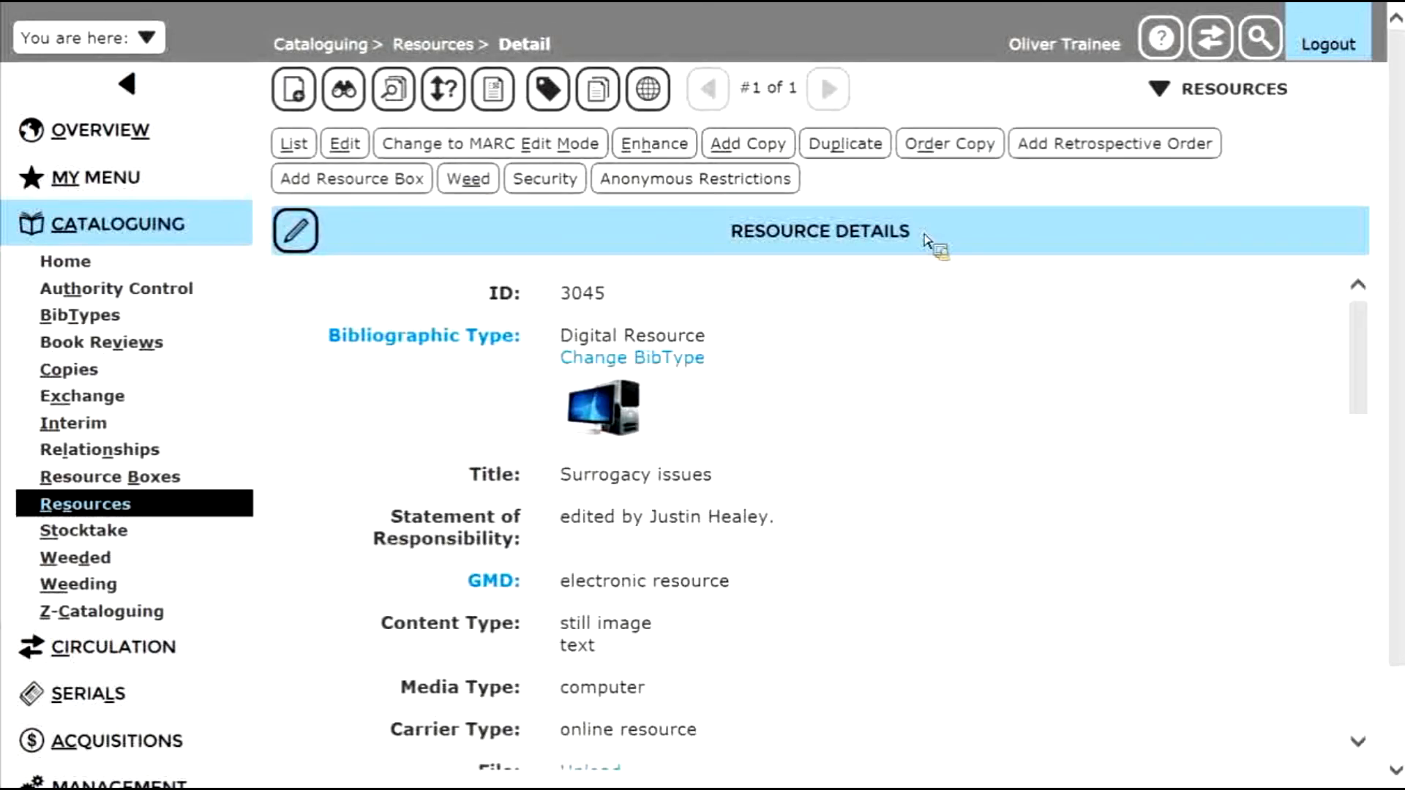
- Hide the Surrogacy Issues Vol 391.pdf attachment from anonymous users through the record's anonymous access restrictions and save
scroll(1364, 344, "down", 1)
left_click_drag(1364, 344, 1359, 388)
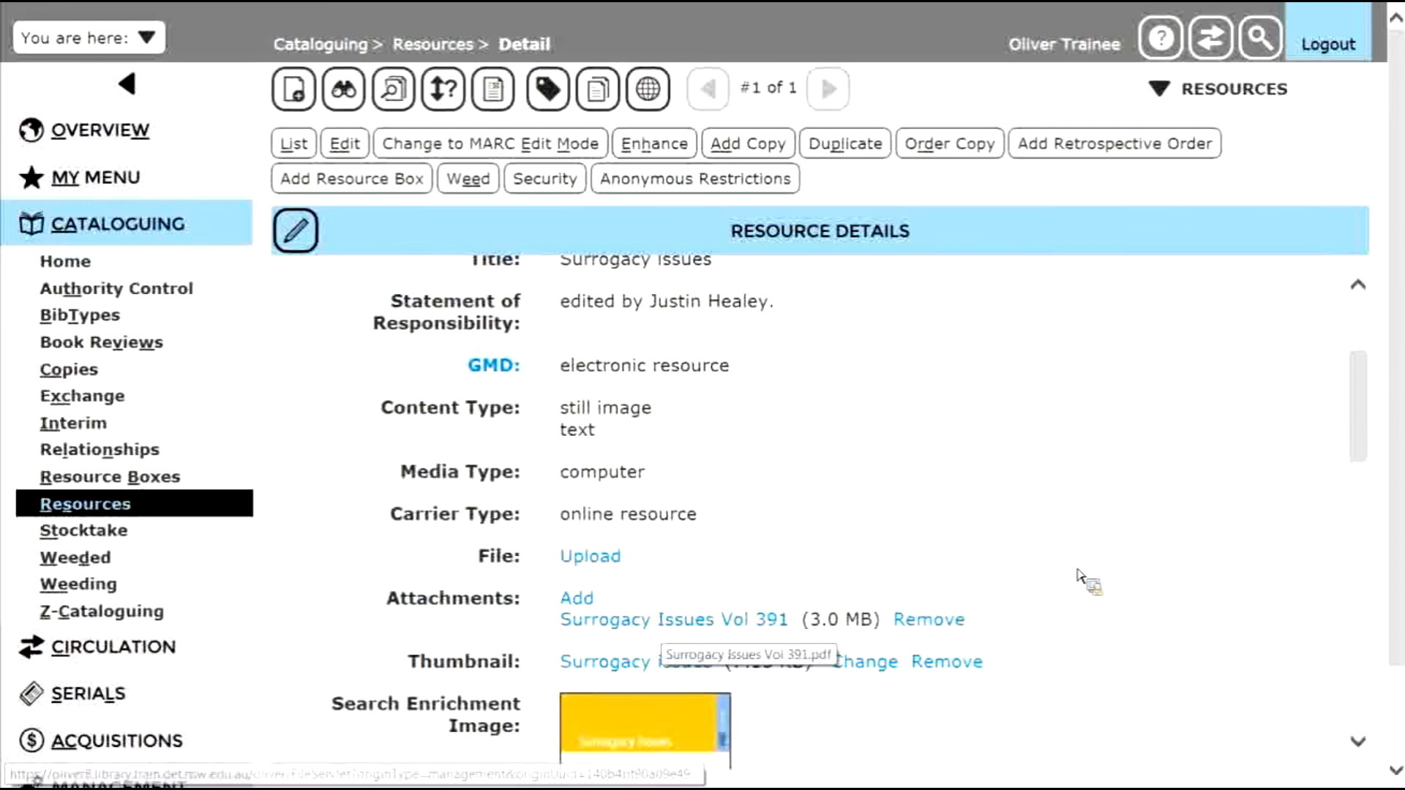
scroll(1383, 435, "up", 3)
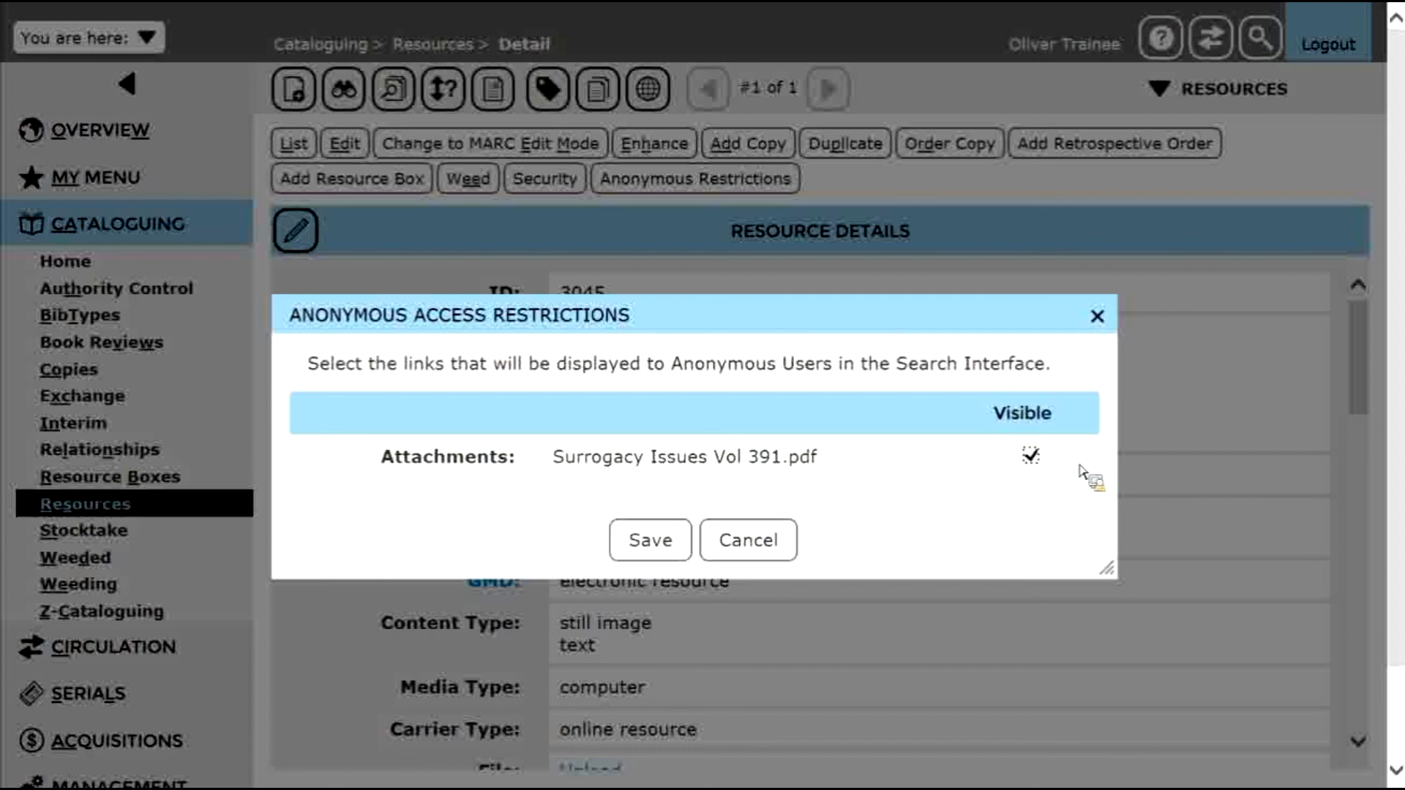
left_click(1032, 461)
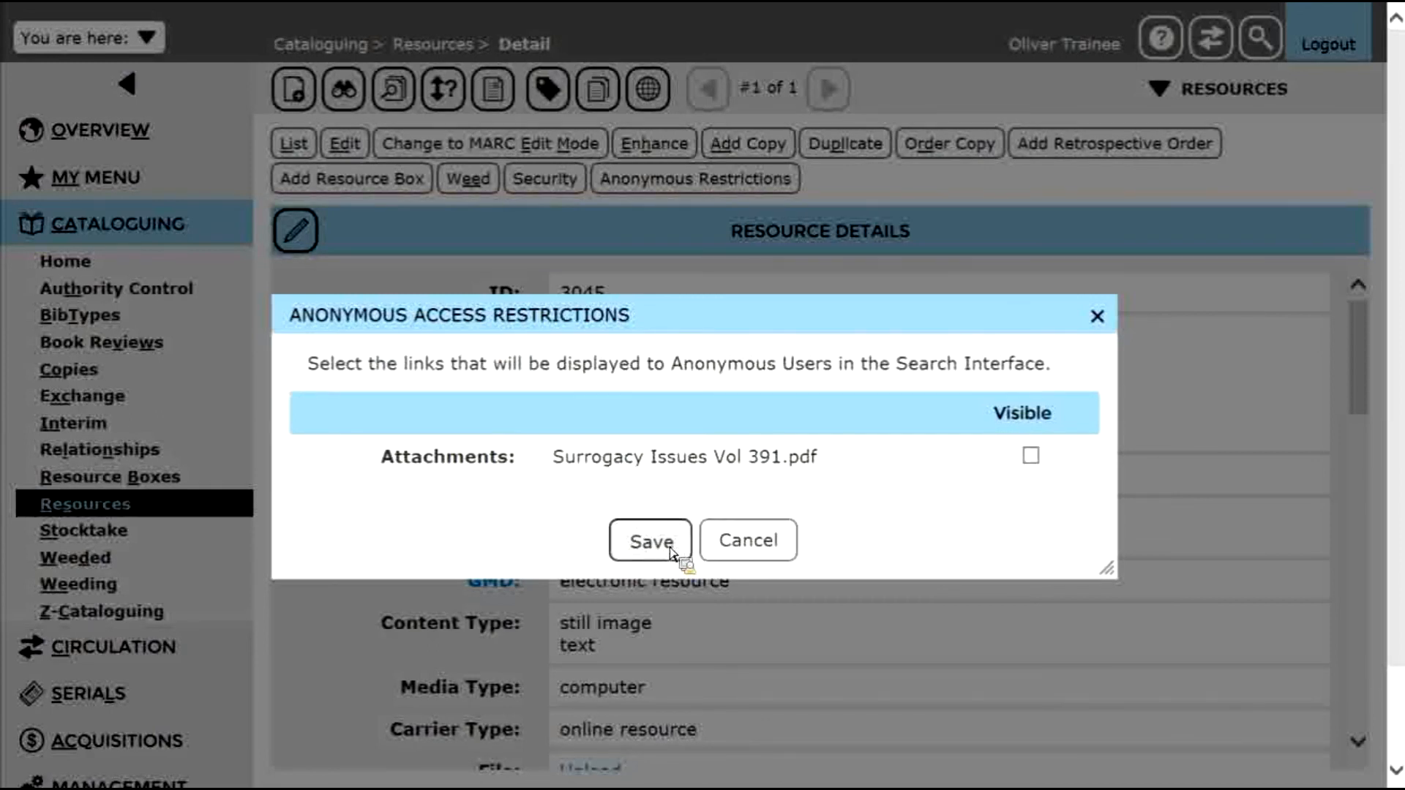
left_click(638, 558)
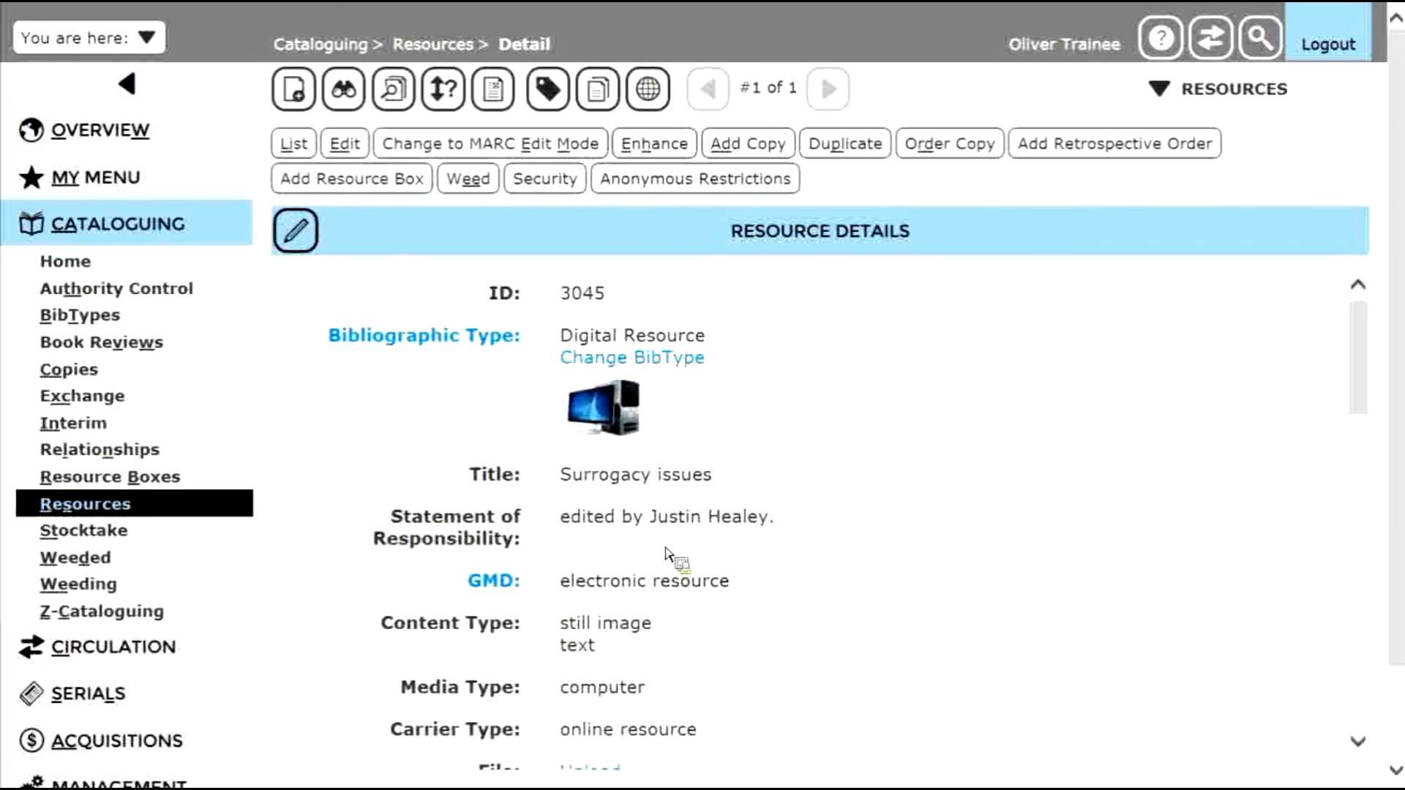
mouse_move(1351, 388)
left_mouse_down()
mouse_move(1354, 484)
mouse_move(1354, 367)
left_mouse_up()
- Search the catalogue's resources for records with a date entered from 17/05/2017 to 17/05/2017
left_click(343, 89)
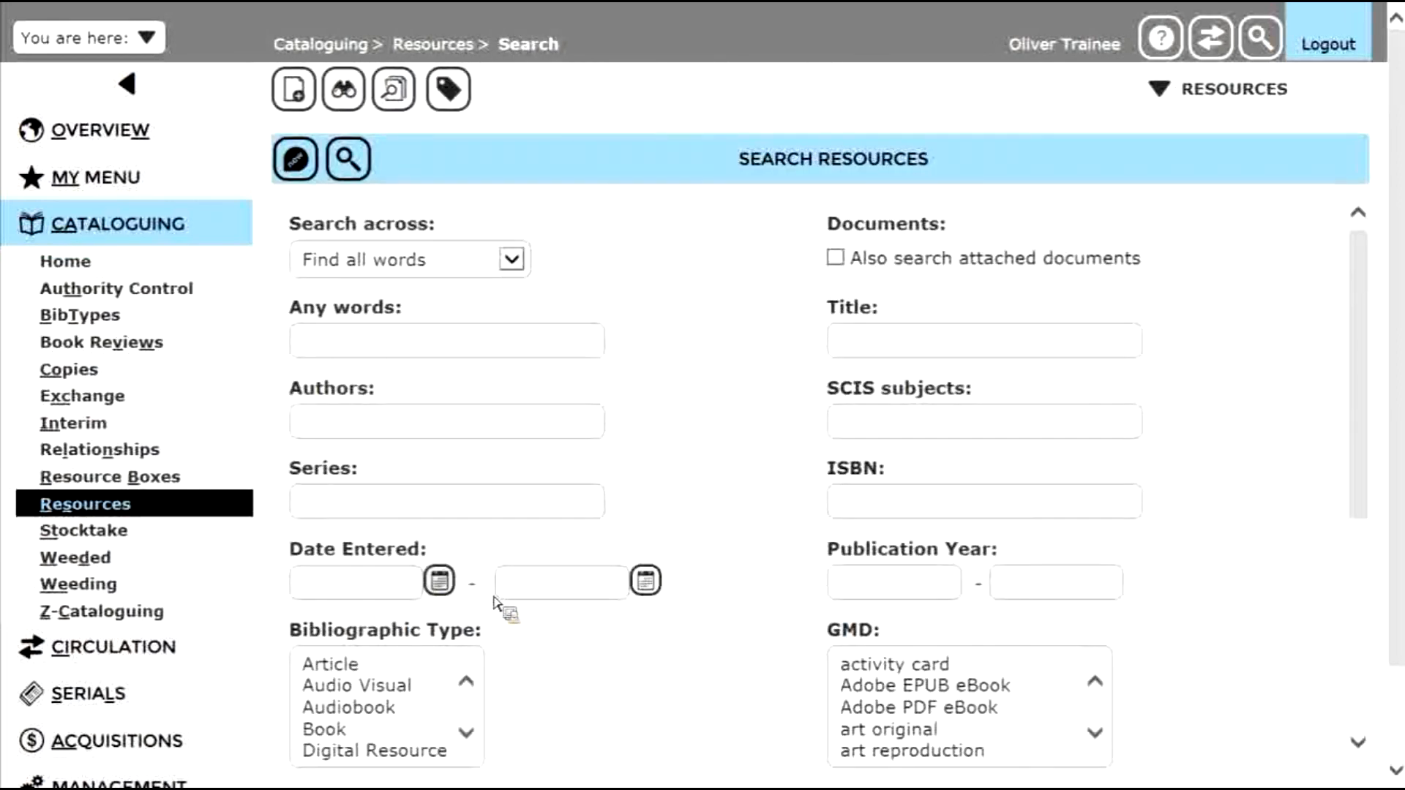
left_click(439, 580)
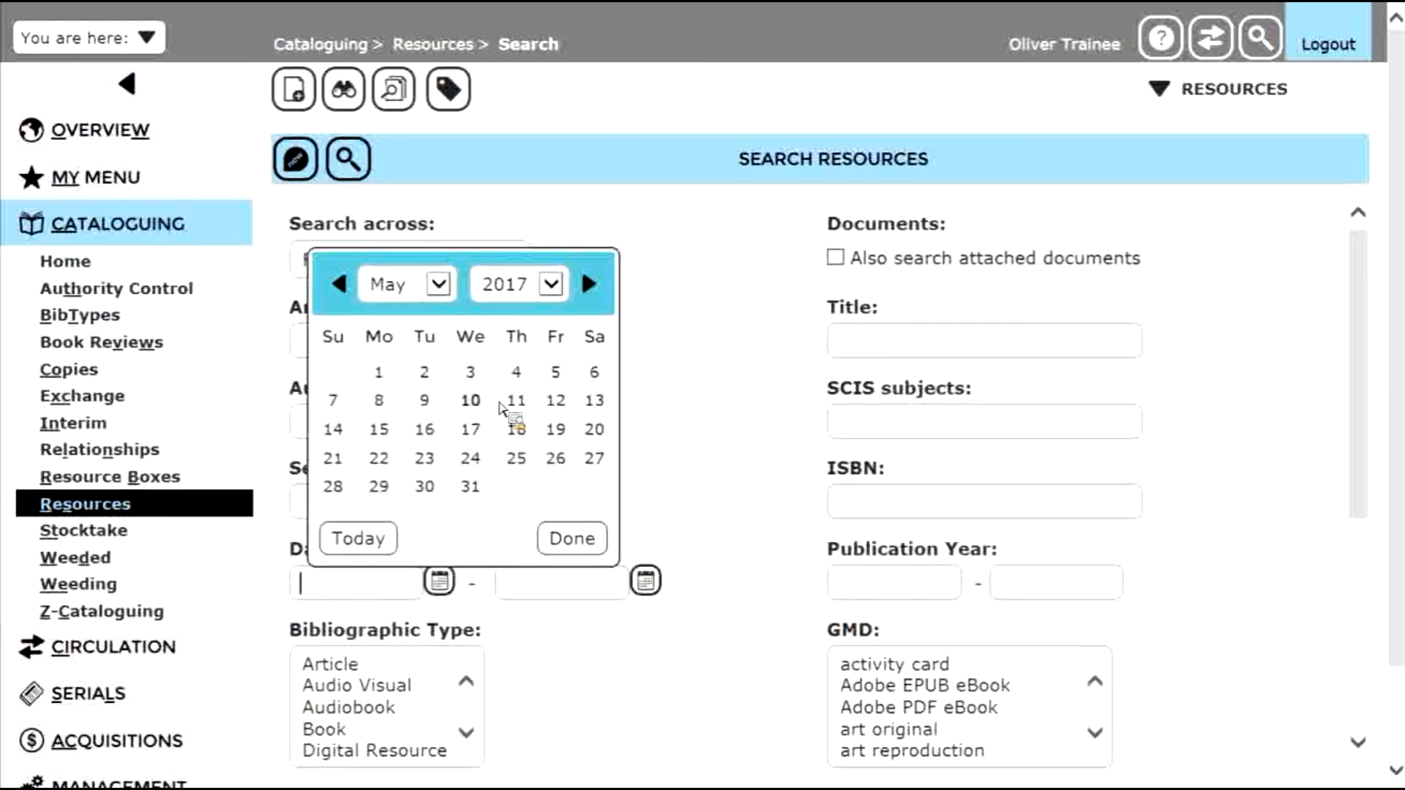
left_click(393, 540)
left_click(645, 582)
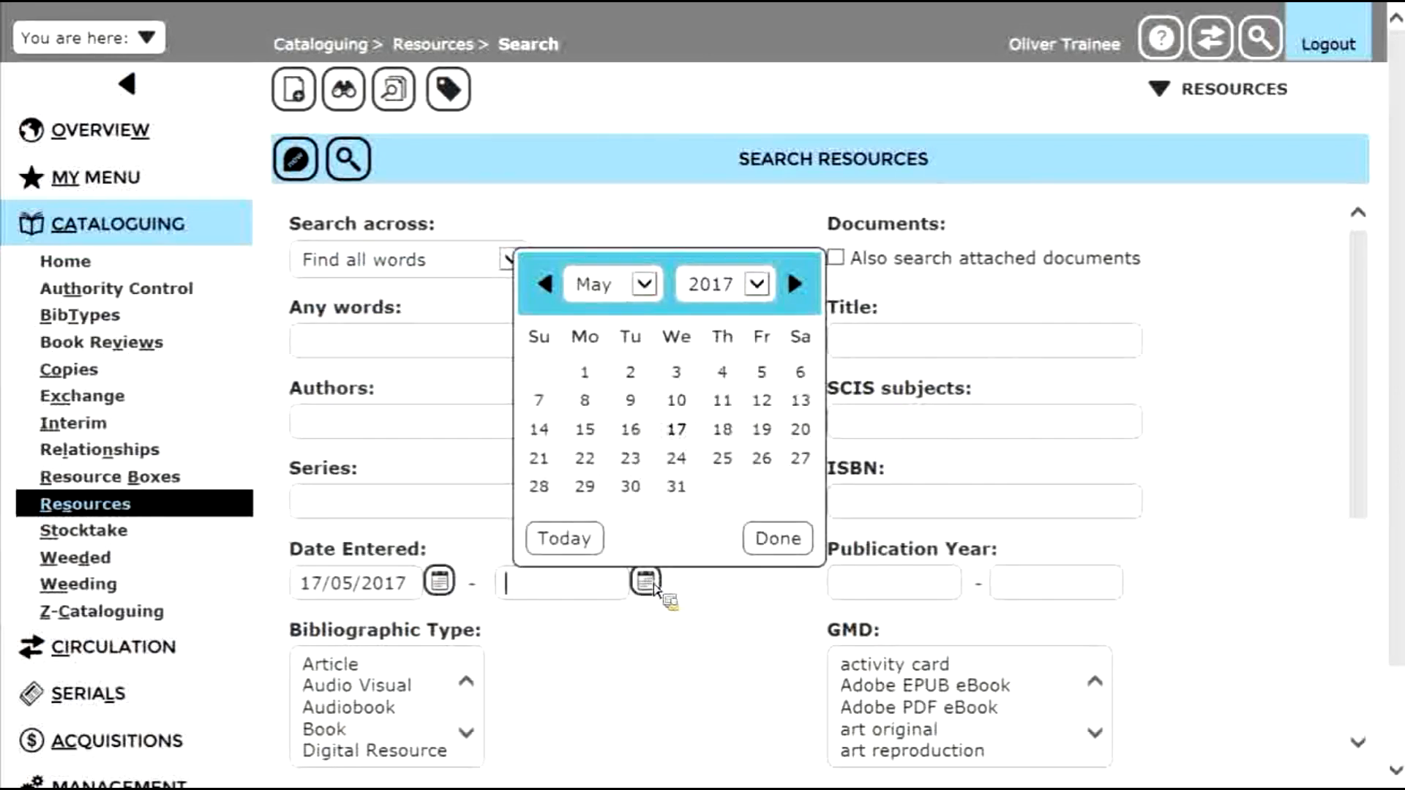
left_click(565, 538)
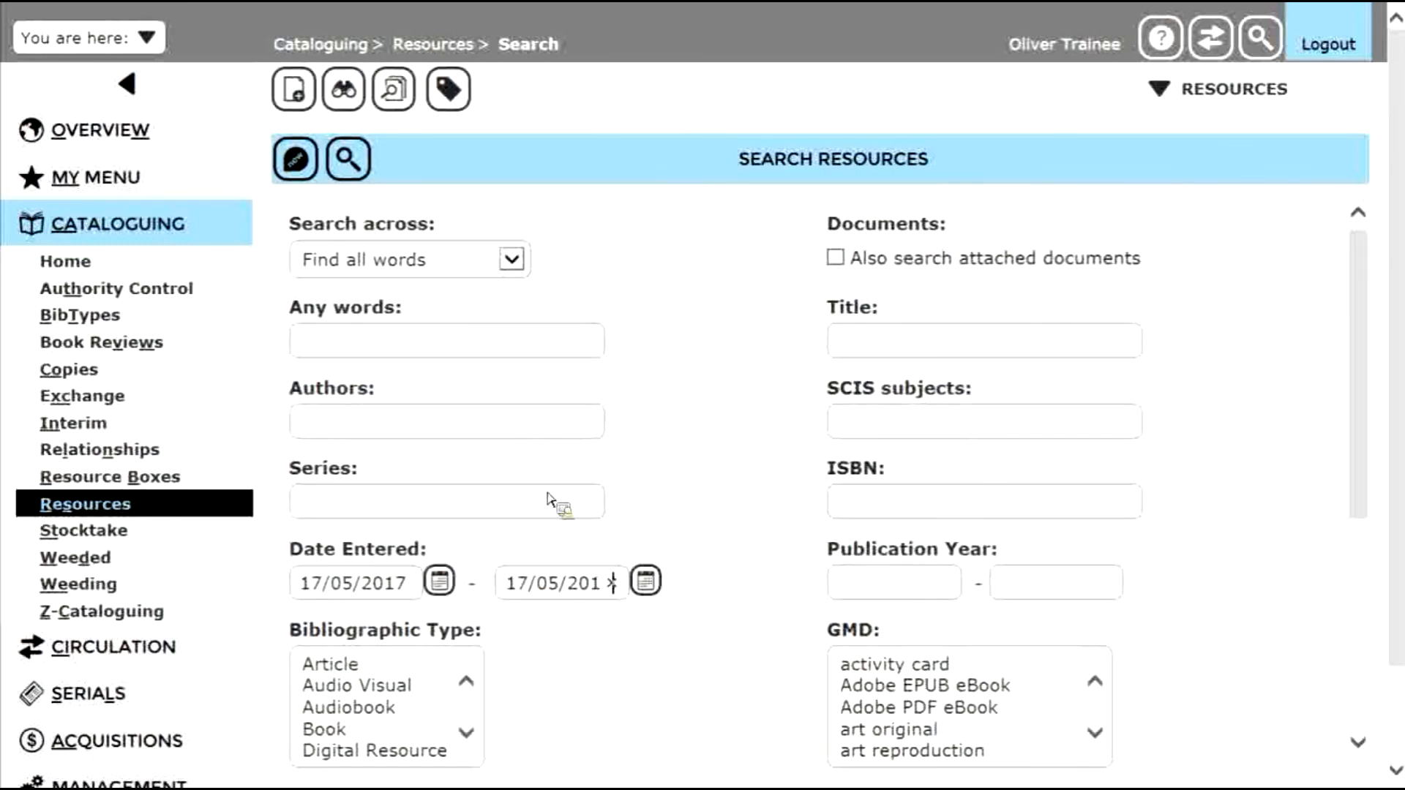
left_click(355, 174)
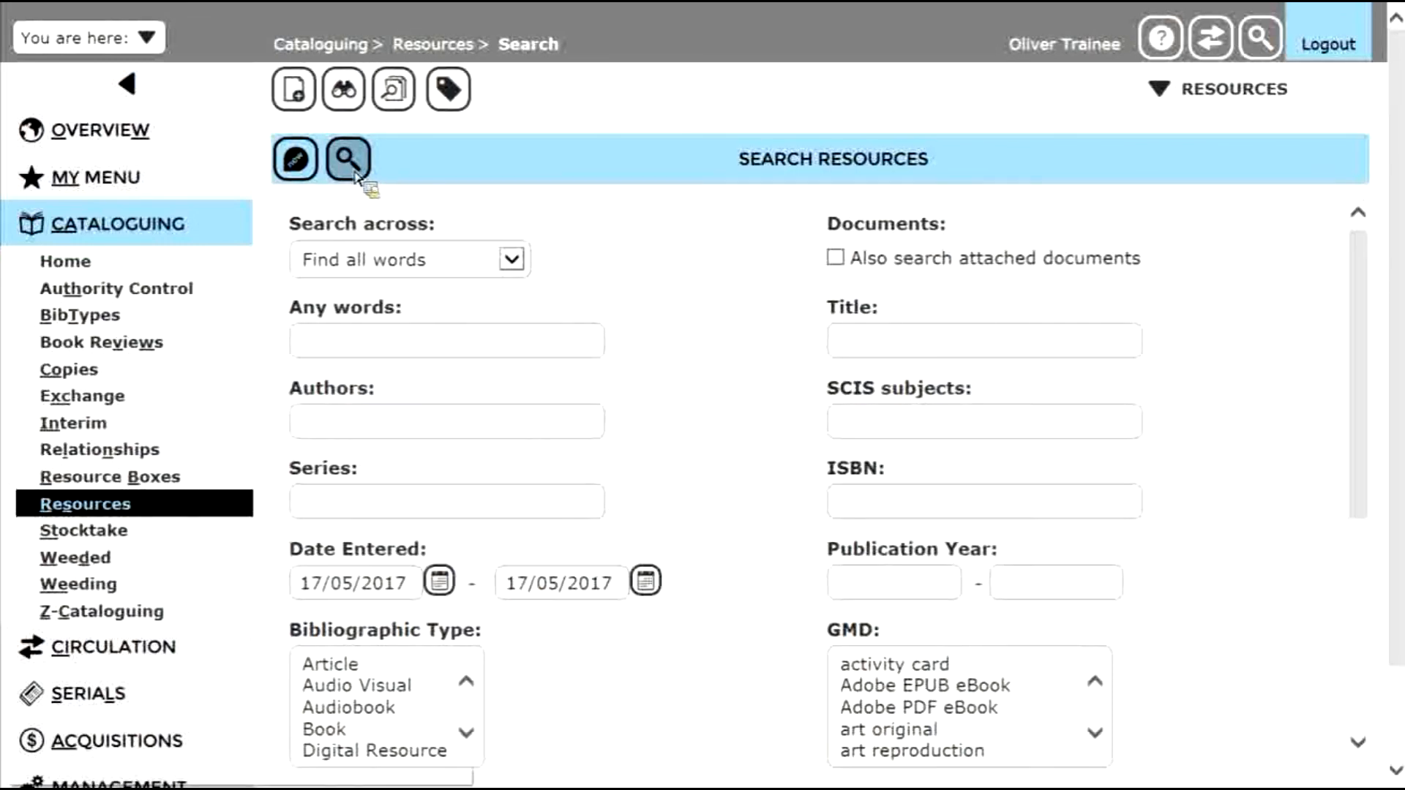